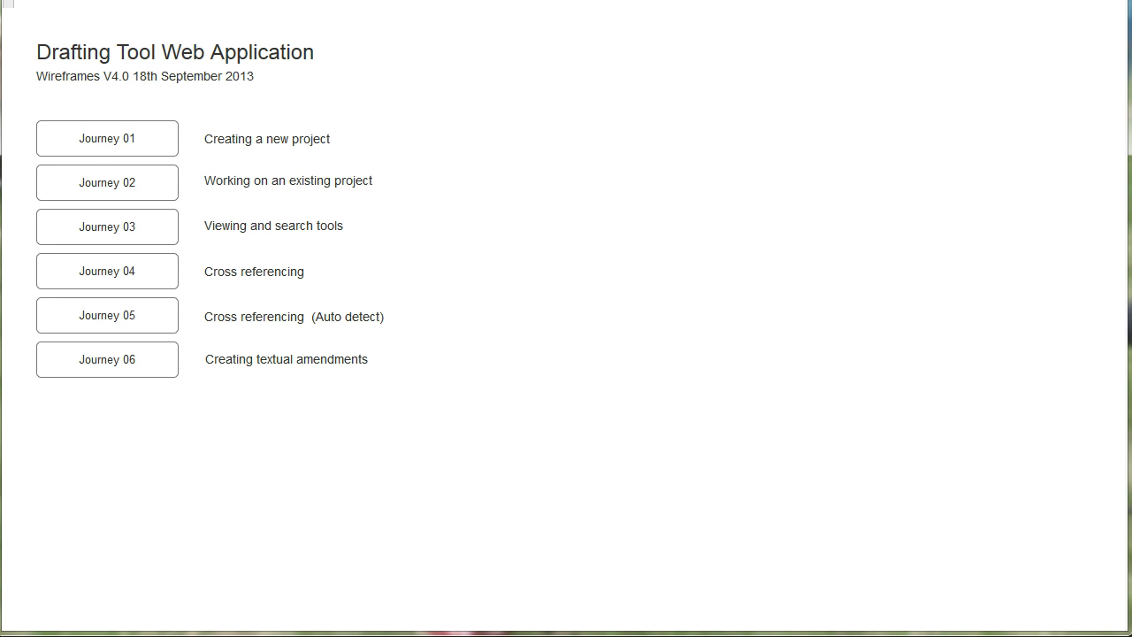
# Start Journey 01 and set the new project to Act of Scottish Parliament, Restricted security level and Public Bill sub type
pyautogui.click(92, 157)
pyautogui.click(95, 143)
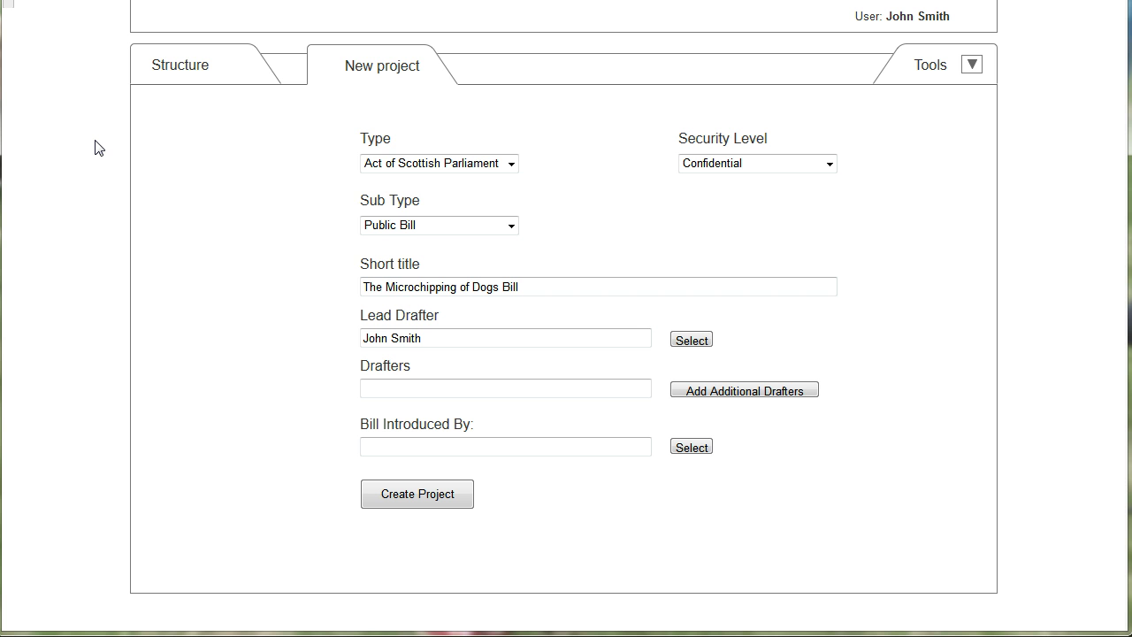
pyautogui.click(512, 164)
pyautogui.click(512, 164)
pyautogui.click(766, 163)
pyautogui.click(754, 210)
pyautogui.click(470, 232)
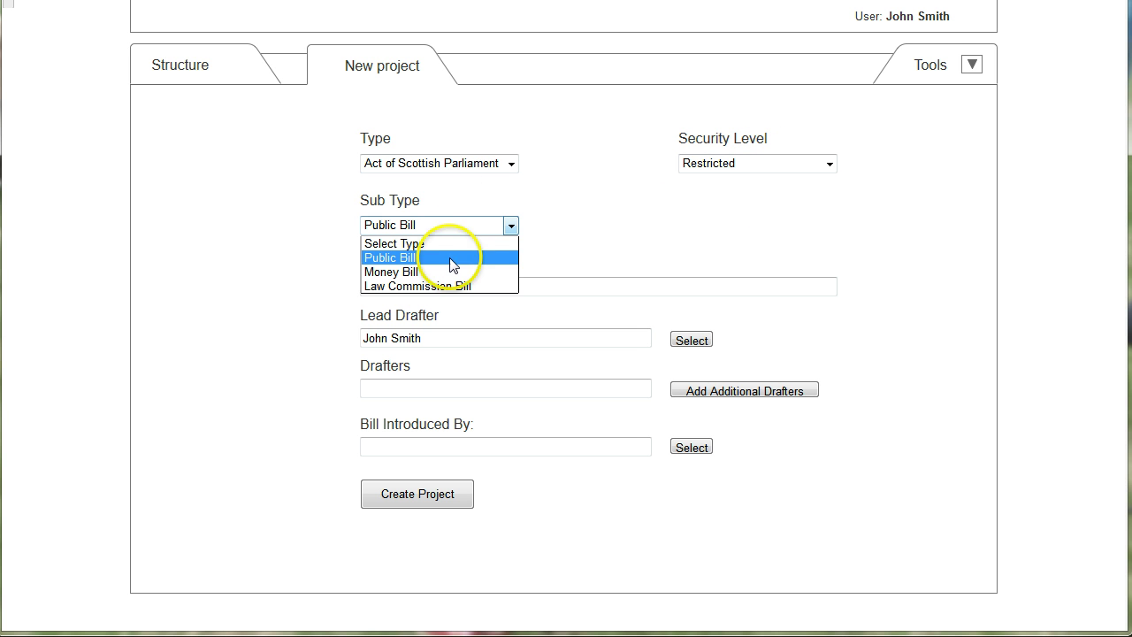
pyautogui.click(453, 256)
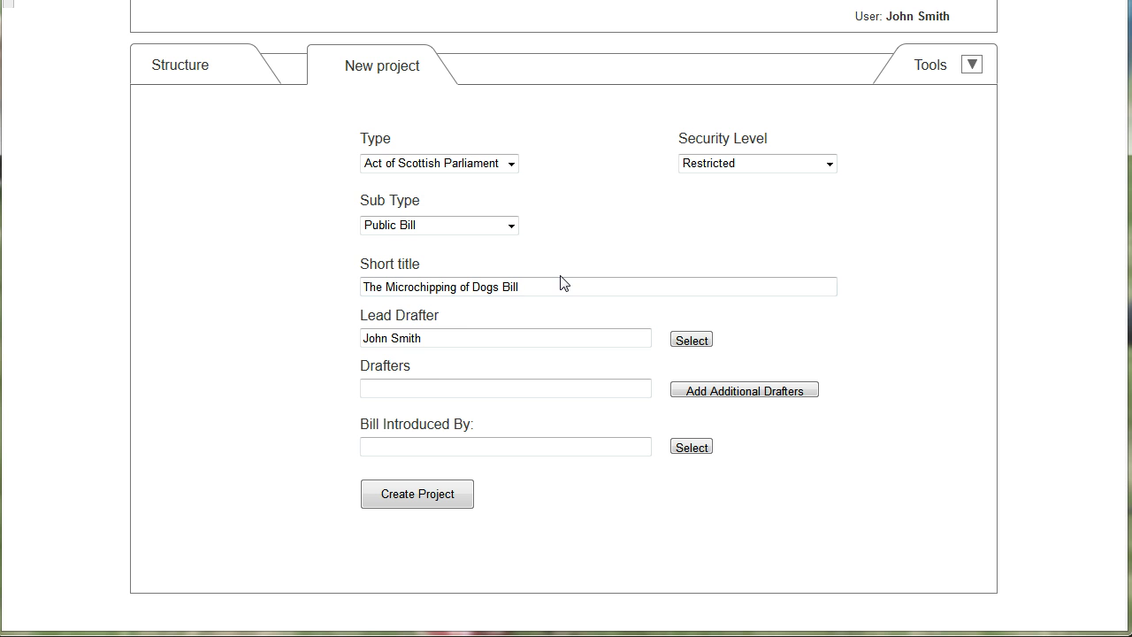
# Check the lead drafter and bill introducer fields, and create the project for The Microchipping of Dogs Bill
pyautogui.click(428, 342)
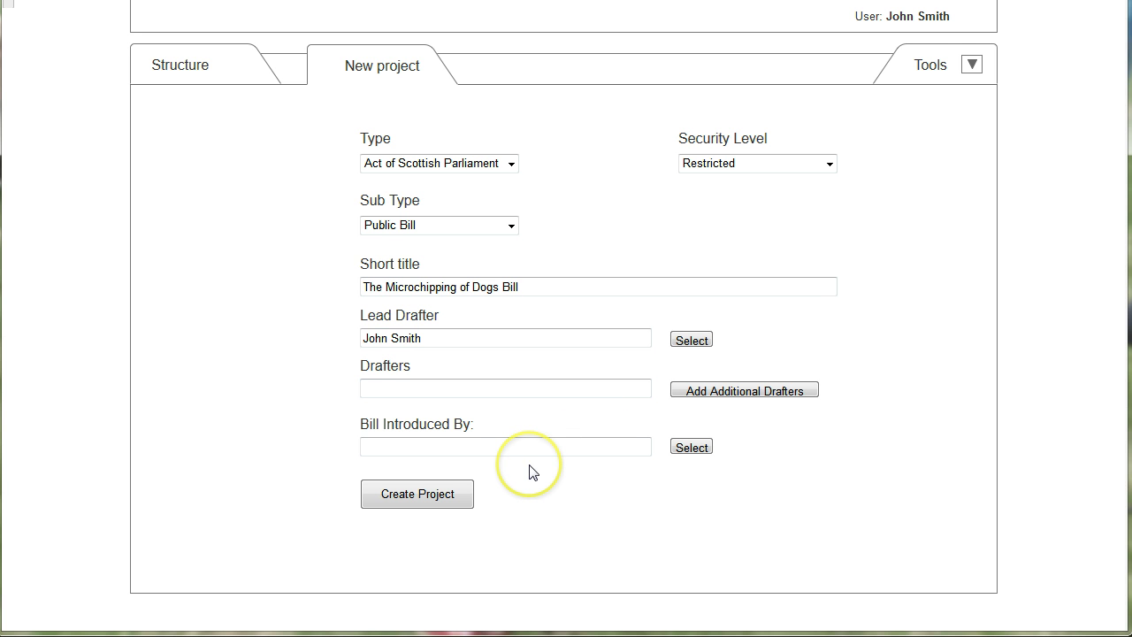
pyautogui.click(503, 445)
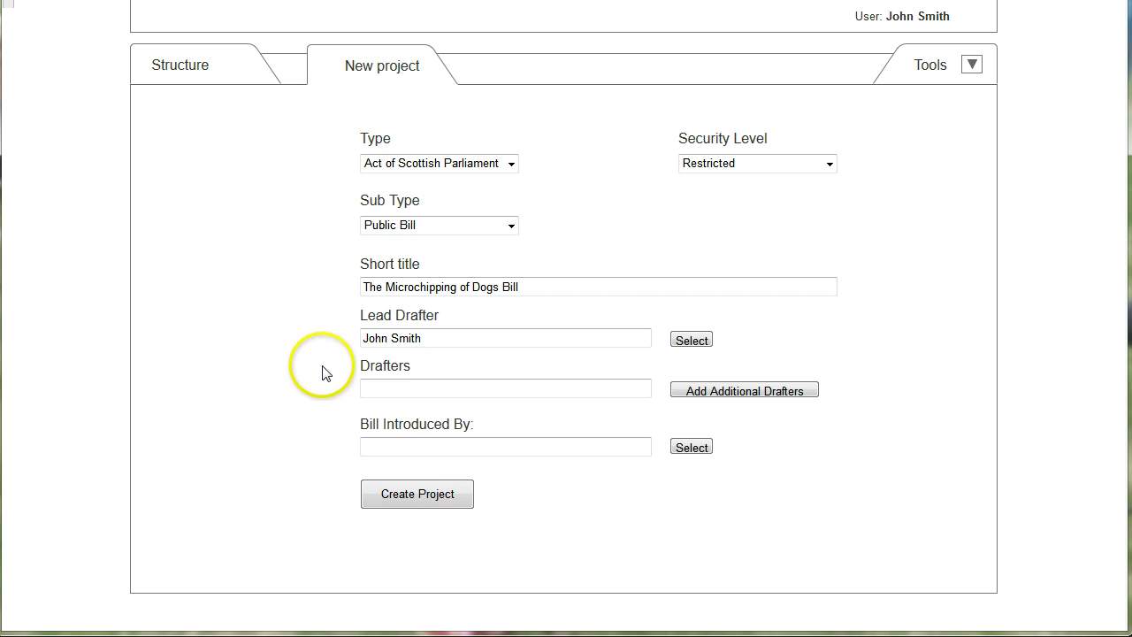
pyautogui.click(418, 495)
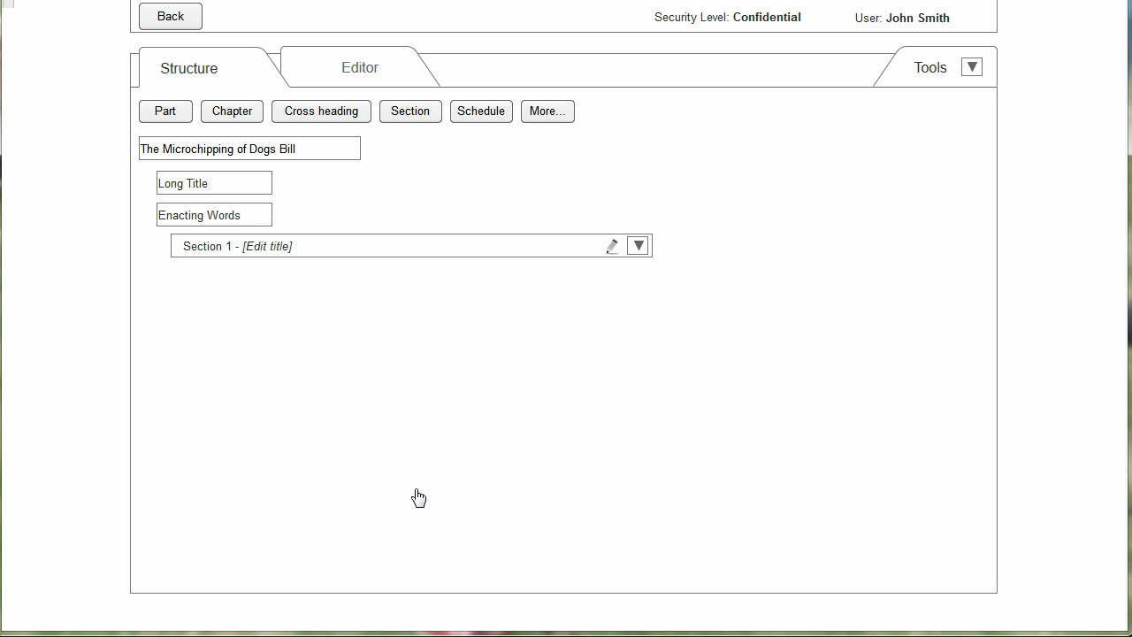
# Title Section 1 "Requirement to chip dogs" and add a Section 2 titled "Register of owners"
pyautogui.click(198, 426)
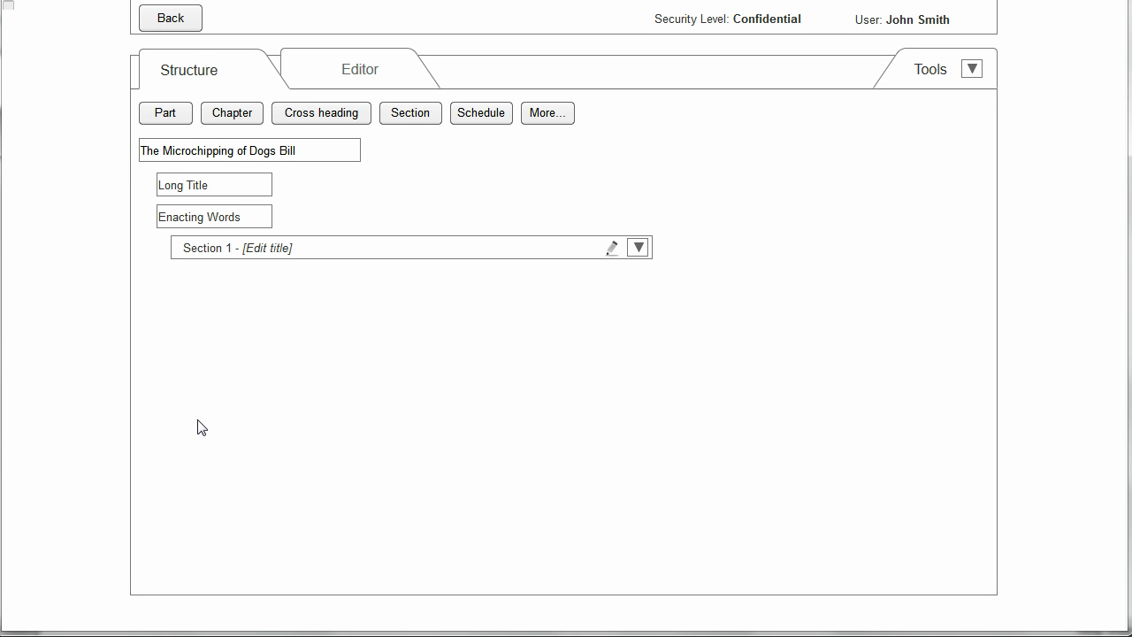
pyautogui.click(82, 542)
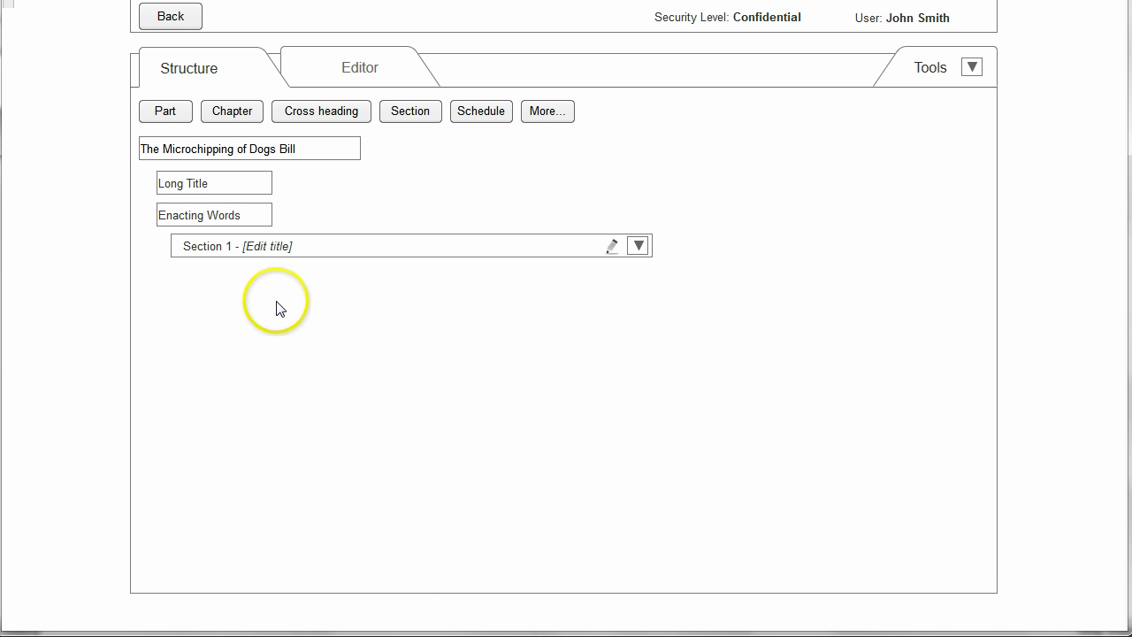
pyautogui.click(263, 248)
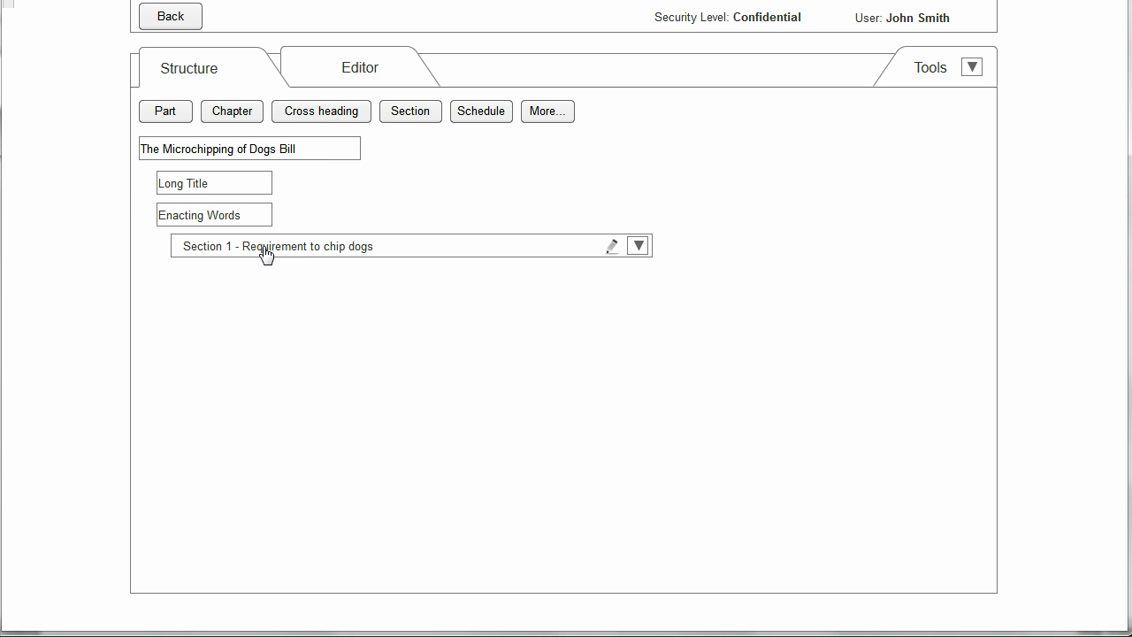
pyautogui.click(327, 198)
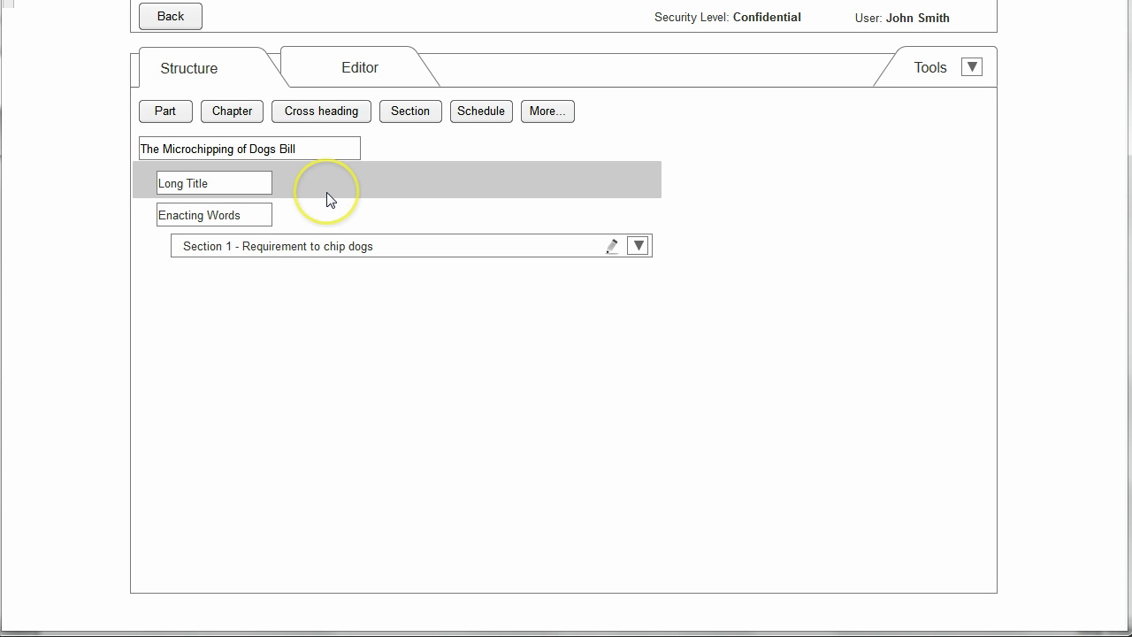
pyautogui.click(419, 115)
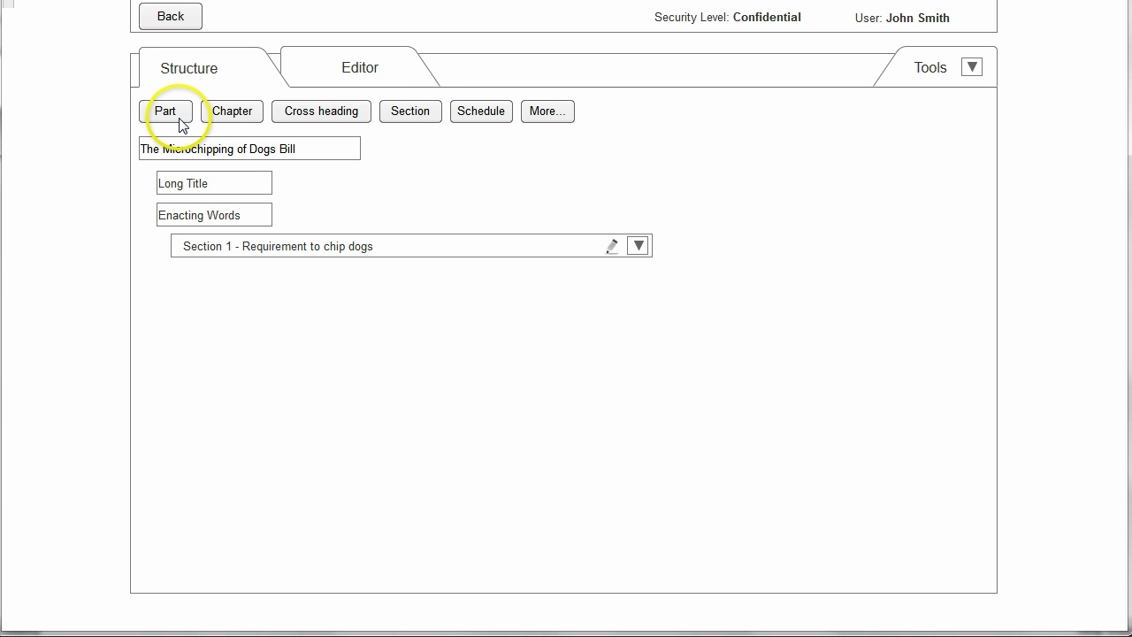
pyautogui.click(419, 116)
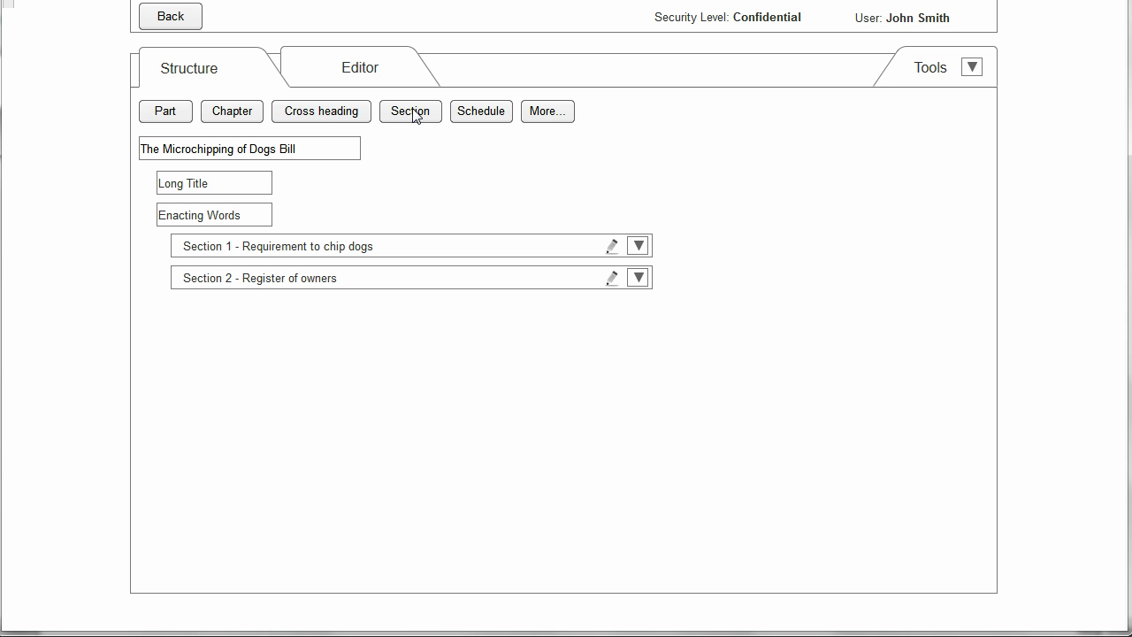
# Divide the bill into Part 1 "Requirements and register" and Part 2 "Penalties", with Section 3 "Failure to chip dogs" under Part 2
pyautogui.click(177, 113)
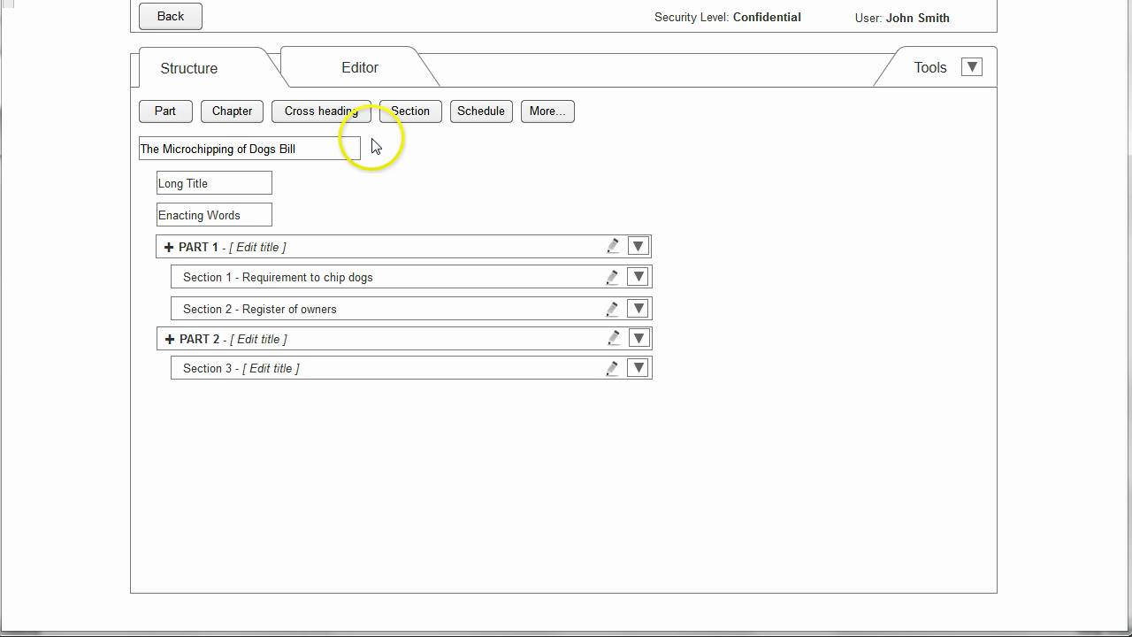
pyautogui.click(422, 196)
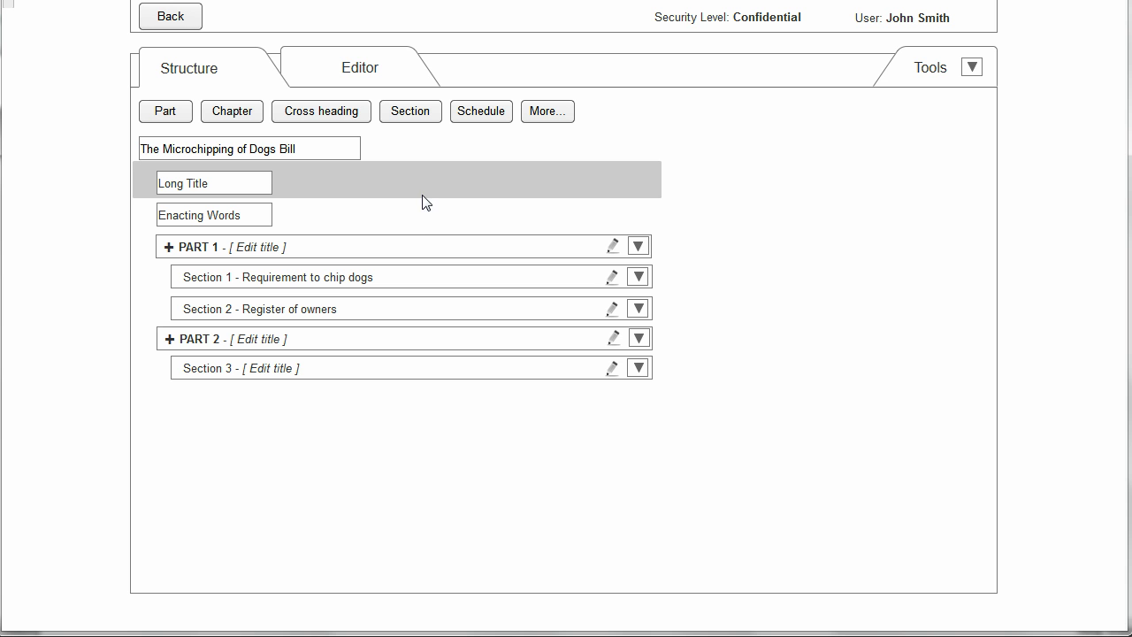
pyautogui.click(412, 208)
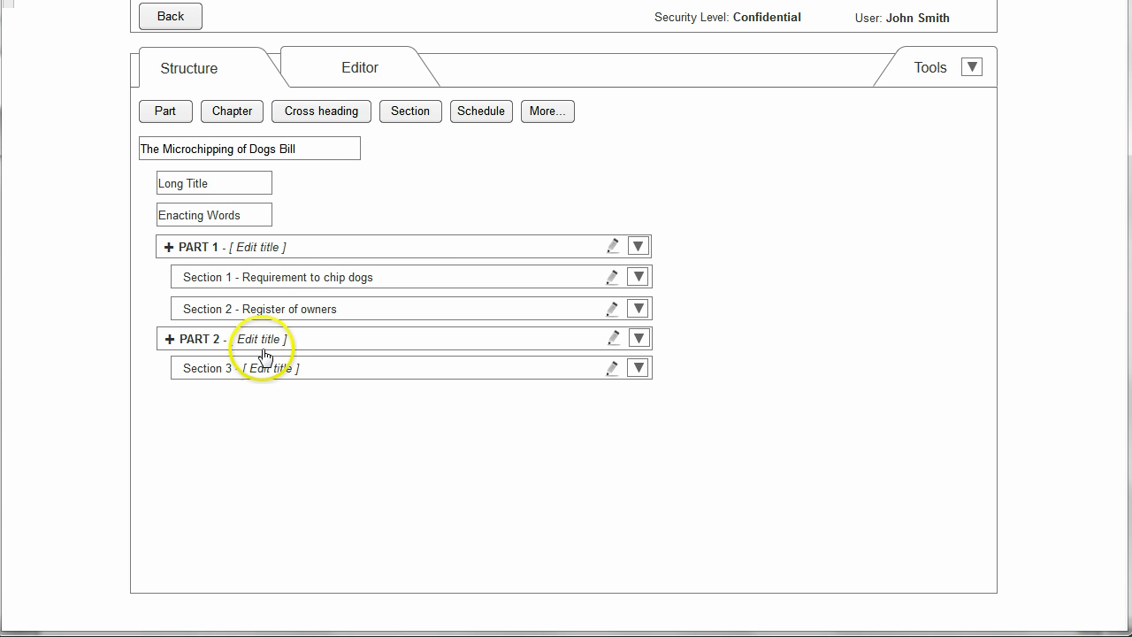
pyautogui.click(266, 248)
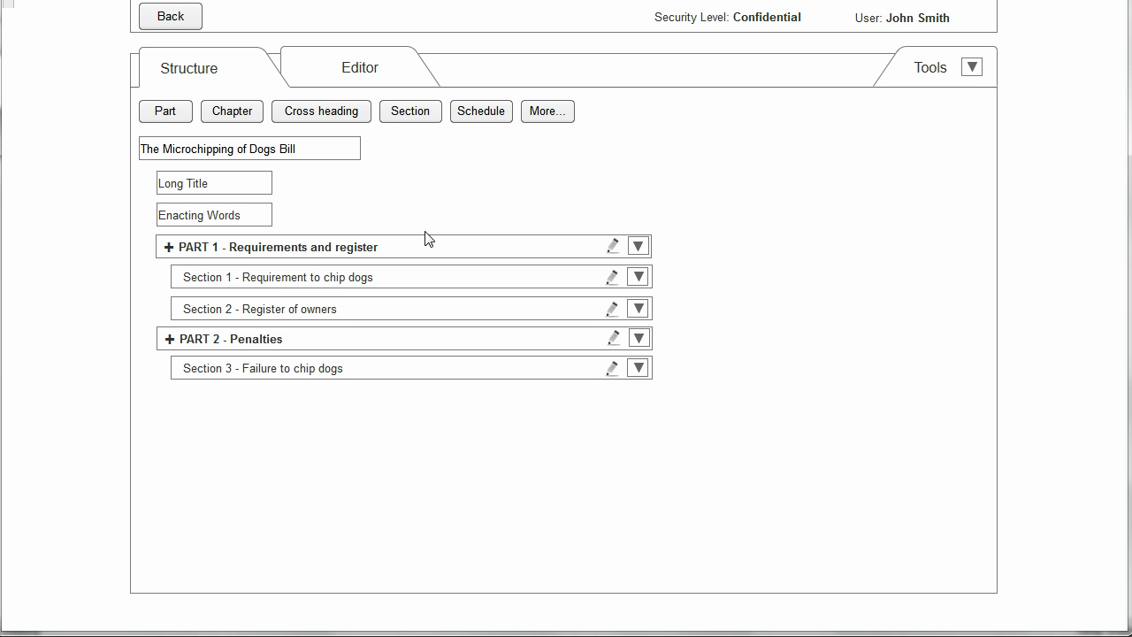
pyautogui.click(450, 207)
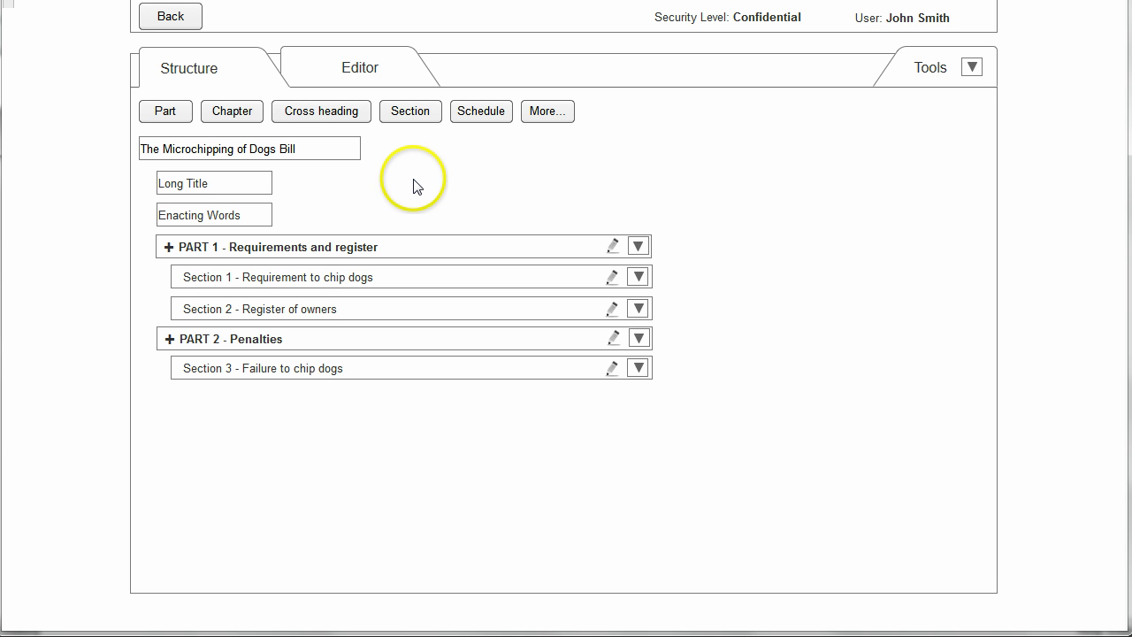
# Open Part 1 in the editor and enter Section 1's body text "The owner of a dog must have the dog chipped before it is 2 months old."
pyautogui.click(315, 250)
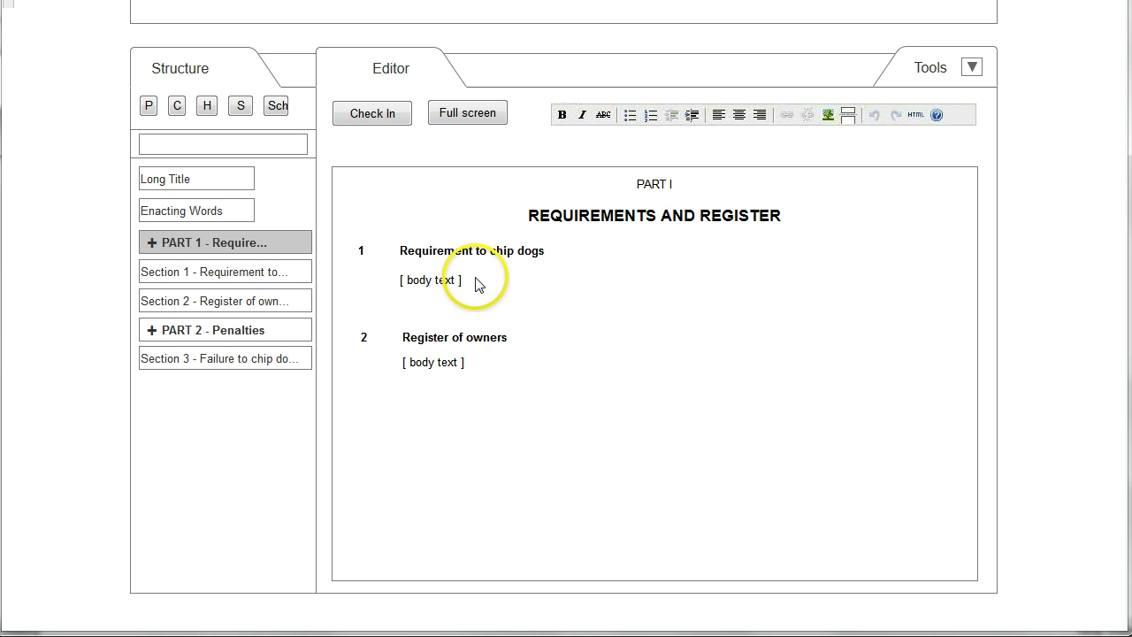
pyautogui.click(440, 280)
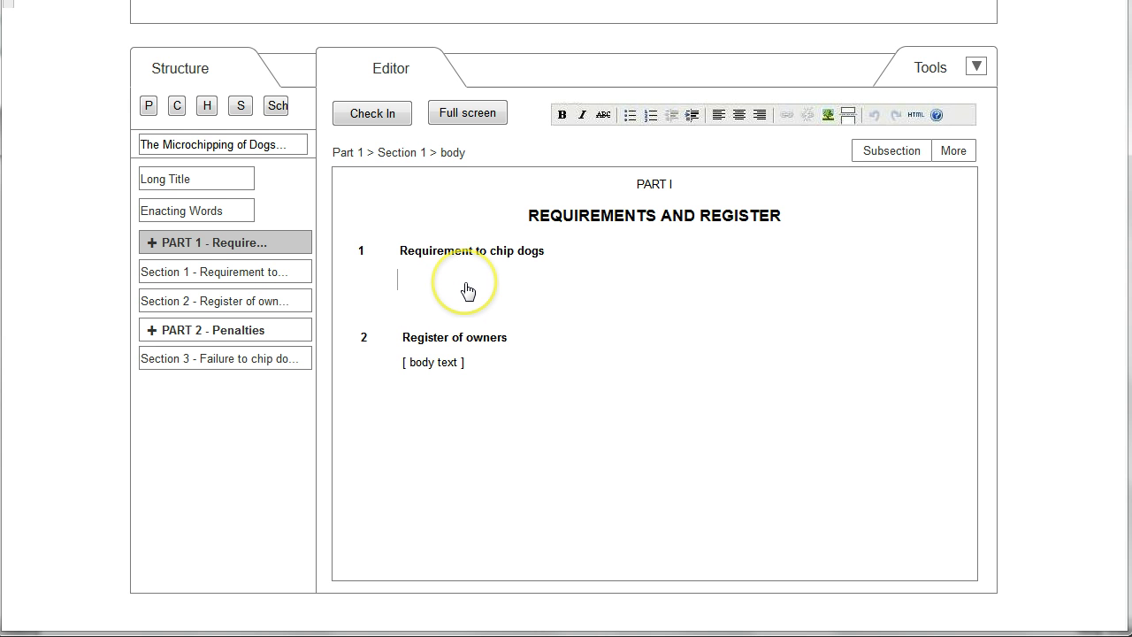
pyautogui.click(442, 282)
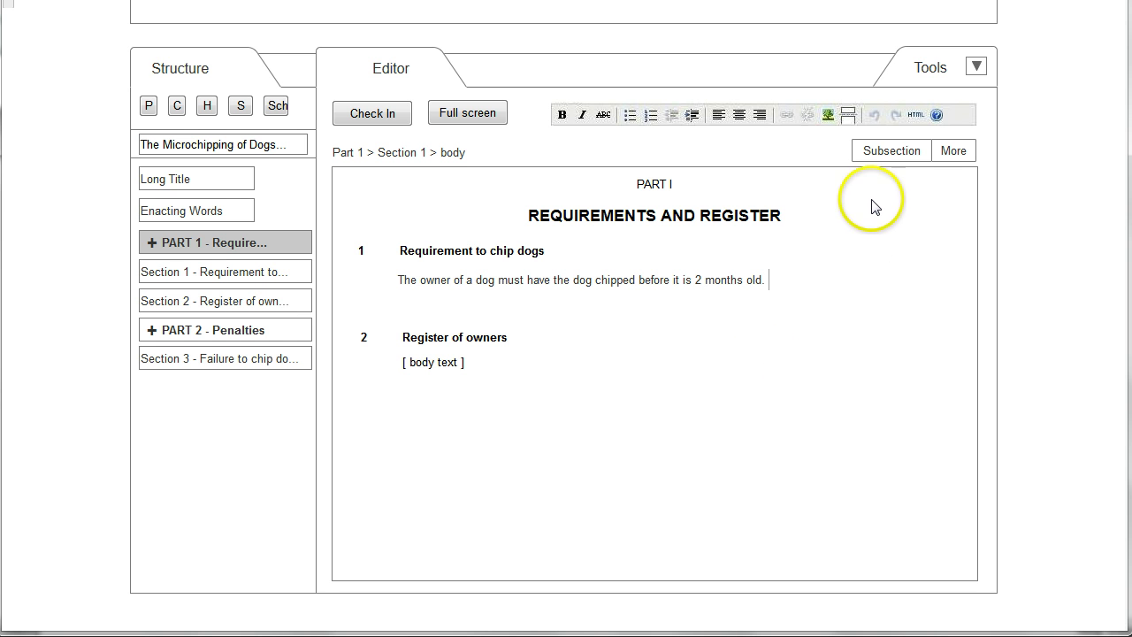
# Turn Section 1's body text into subsection (1) and enter "In this section -" as subsection (2)
pyautogui.click(890, 157)
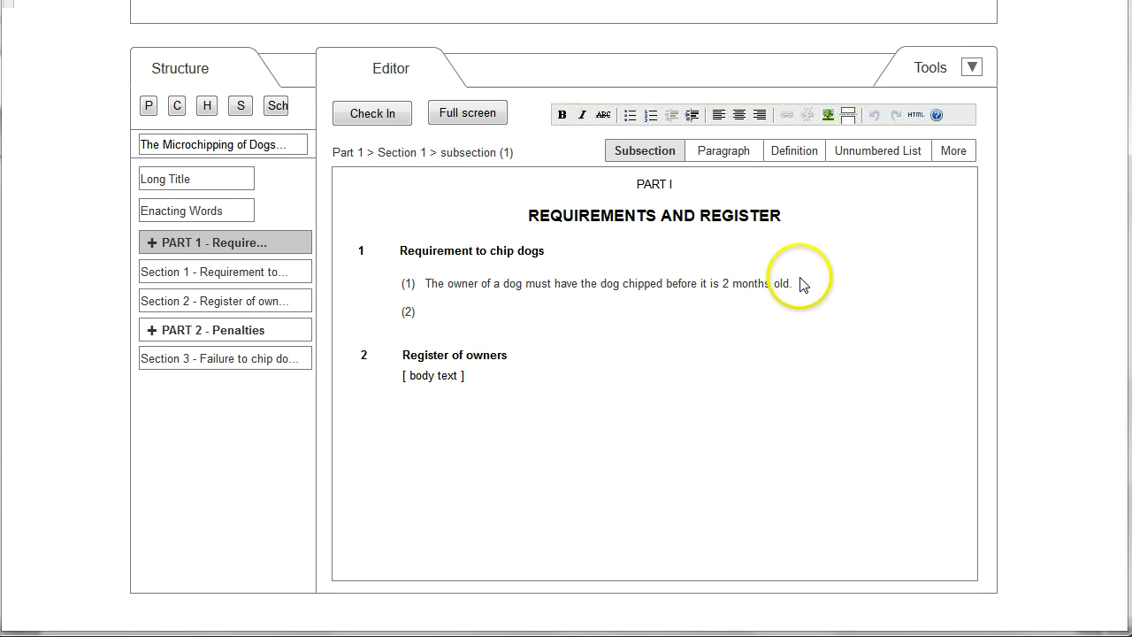
pyautogui.click(461, 317)
pyautogui.click(458, 316)
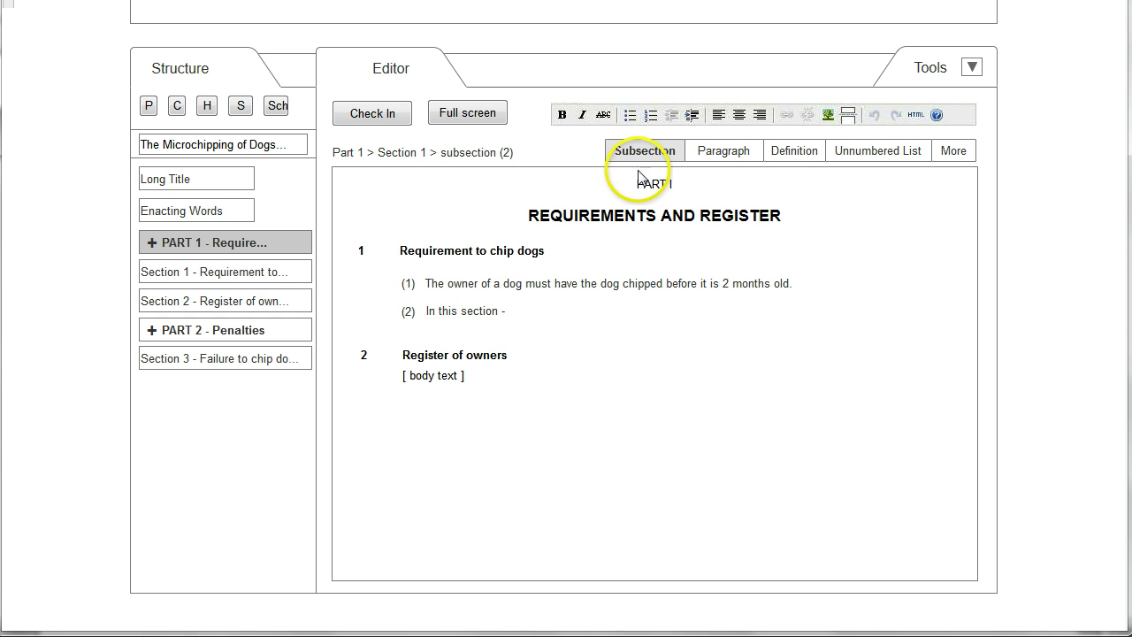
# Add a definition under subsection (2) reading "dog" has the meaning given in the Dangerous Dogs Act 1991
pyautogui.click(793, 151)
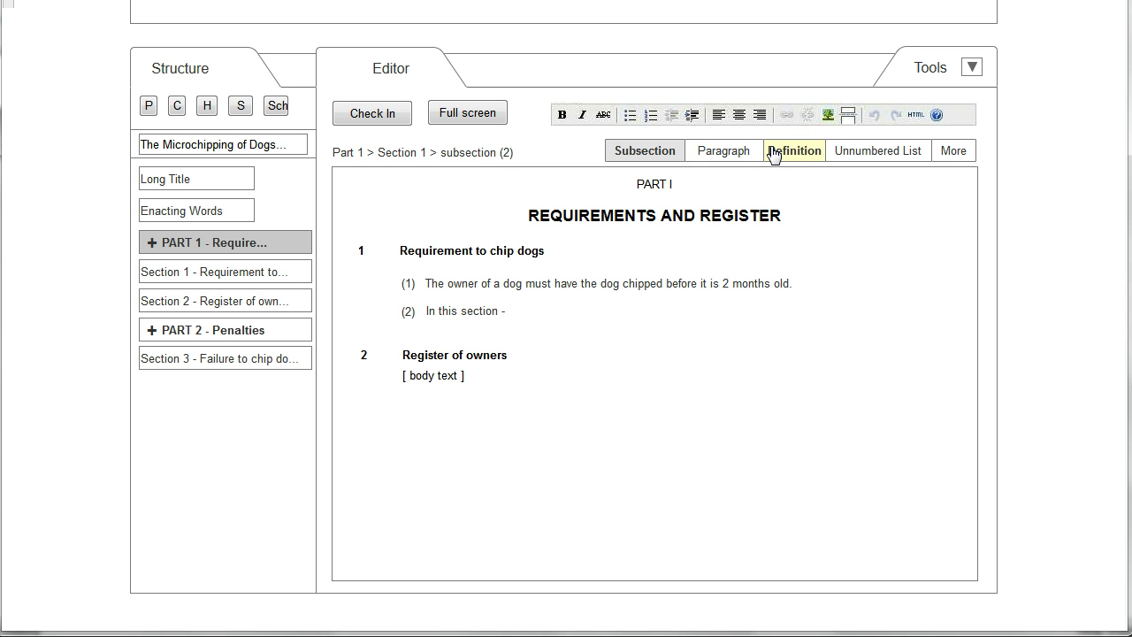
pyautogui.click(736, 153)
pyautogui.click(794, 151)
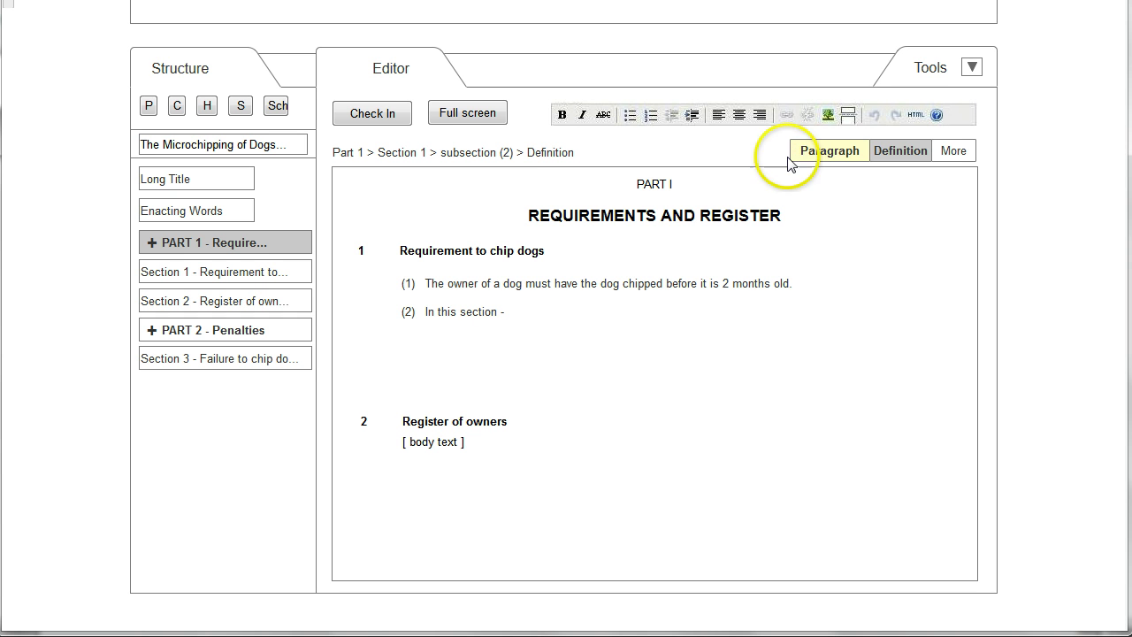
pyautogui.click(458, 352)
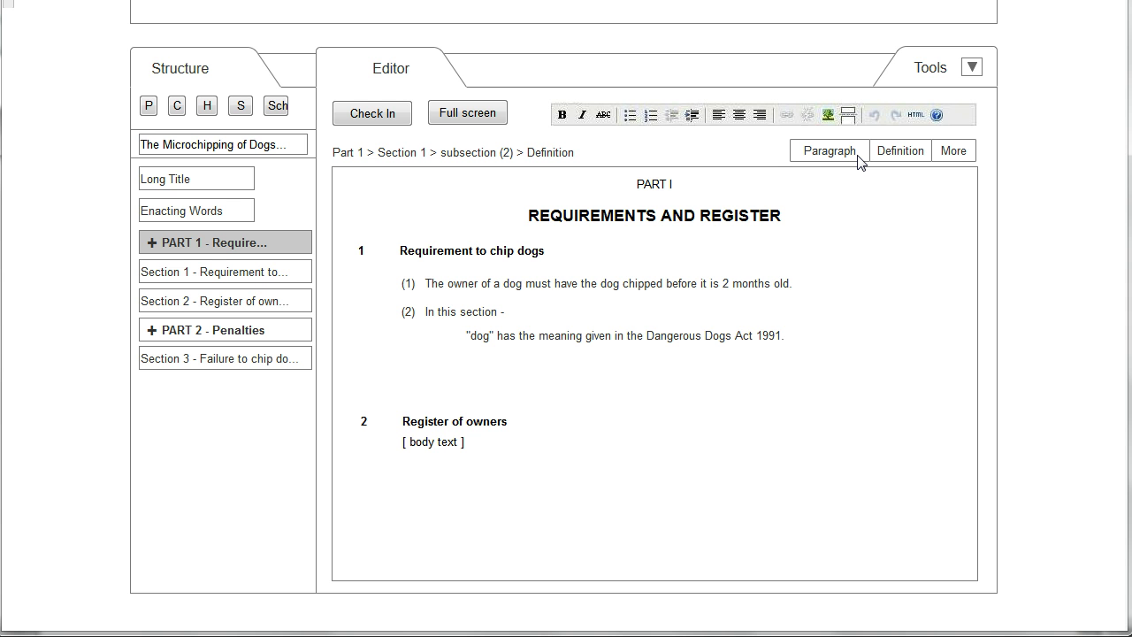
# View the Part 1 text in full screen and return to the default editor view
pyautogui.click(852, 212)
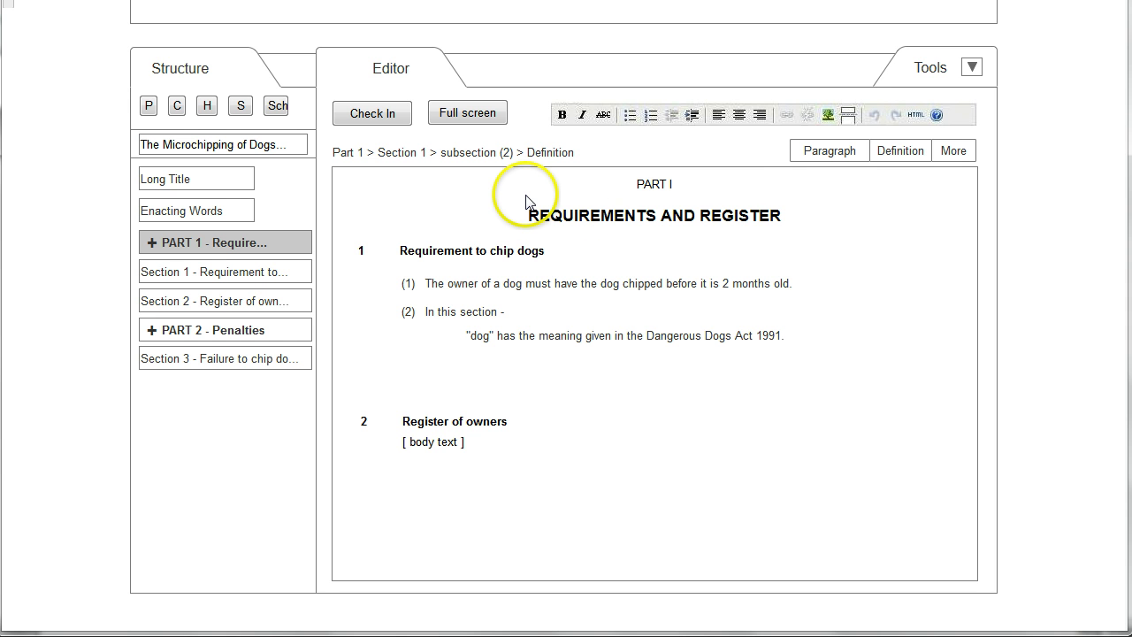
pyautogui.click(468, 115)
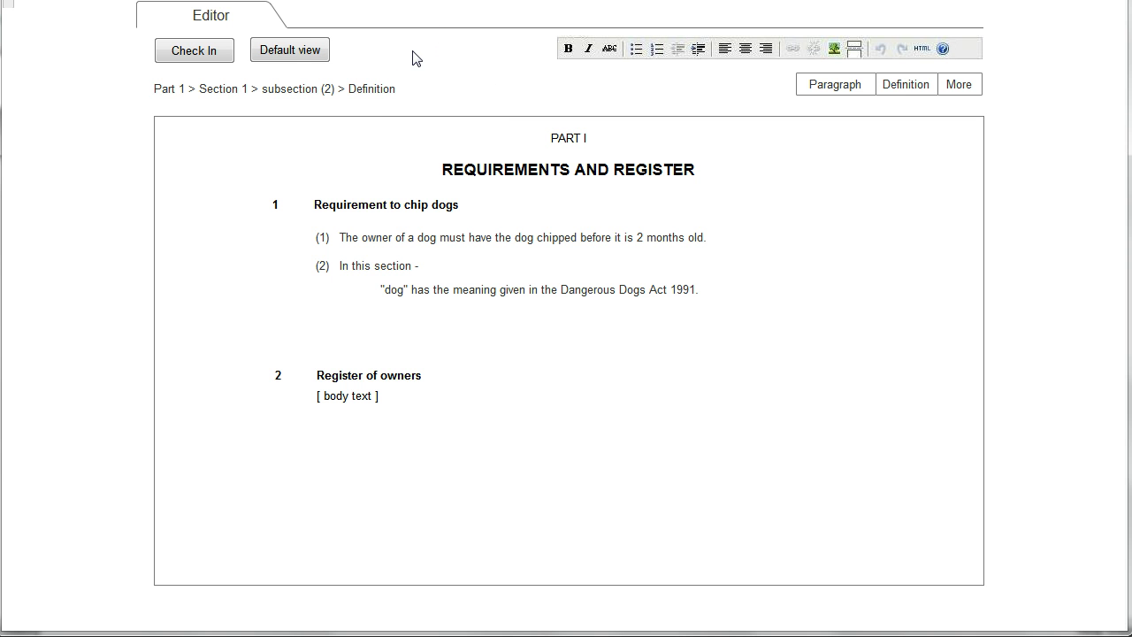
pyautogui.click(291, 53)
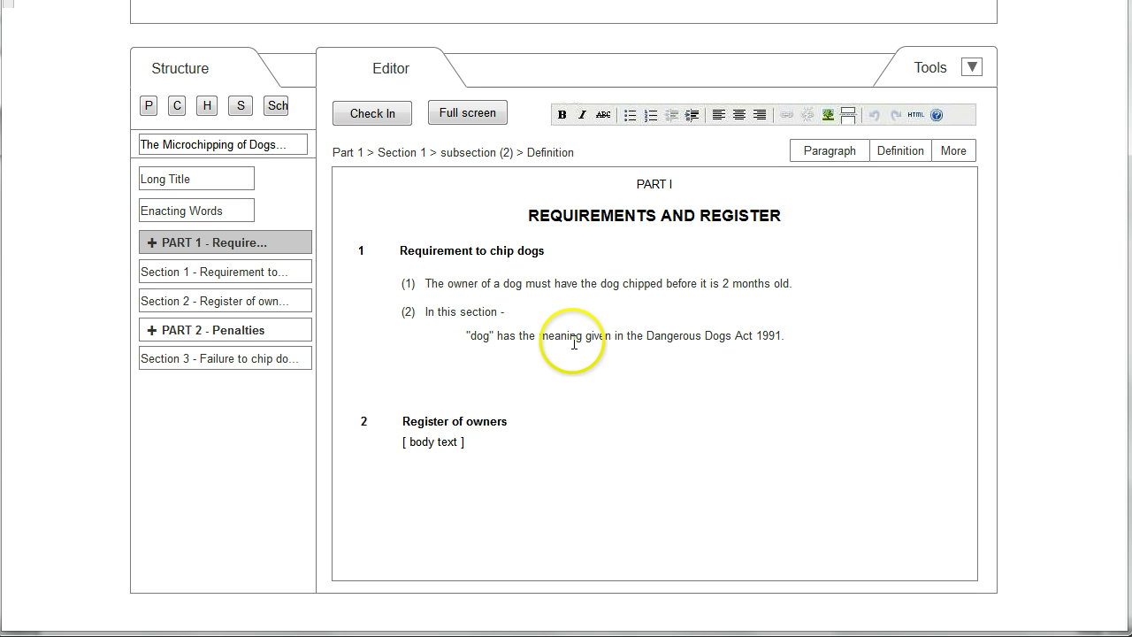
# Rename the "Register of owners" heading of Section 2 to "Exemptions"
pyautogui.click(452, 430)
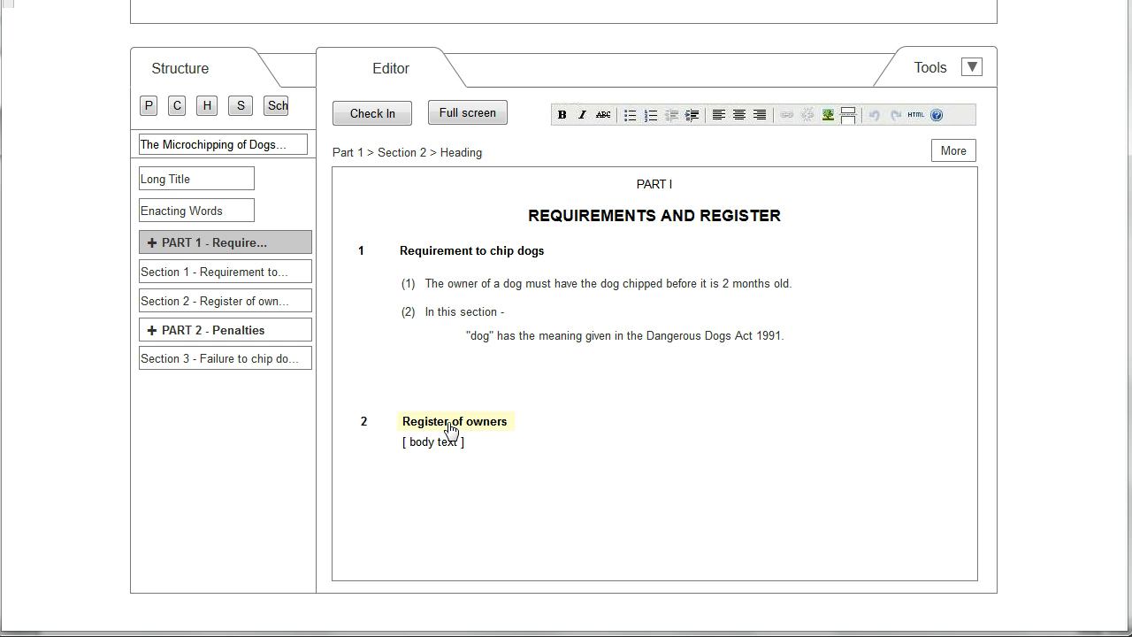
pyautogui.click(449, 430)
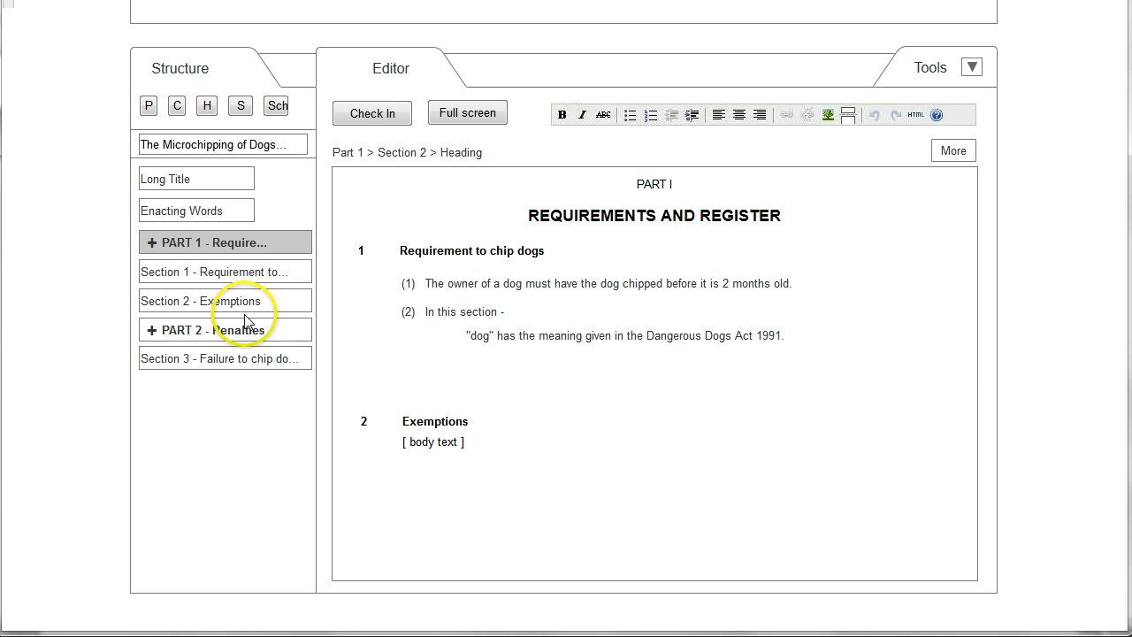
pyautogui.click(467, 441)
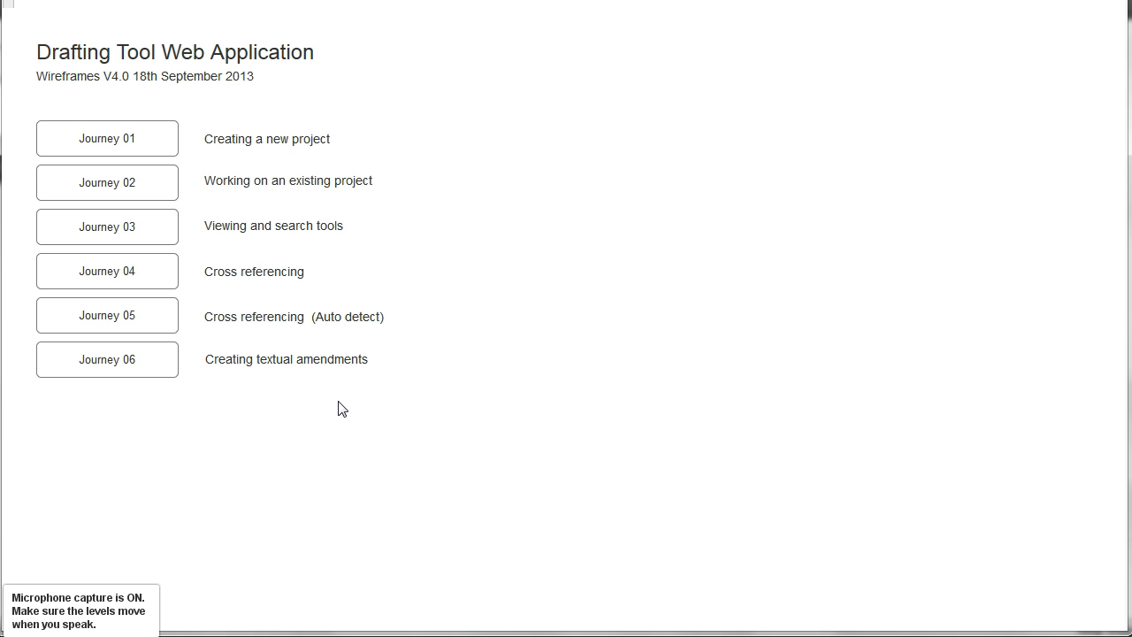
# Open The Microchipping of Dogs Bill for editing through Journey 02 and show the options for Section 4
pyautogui.click(127, 186)
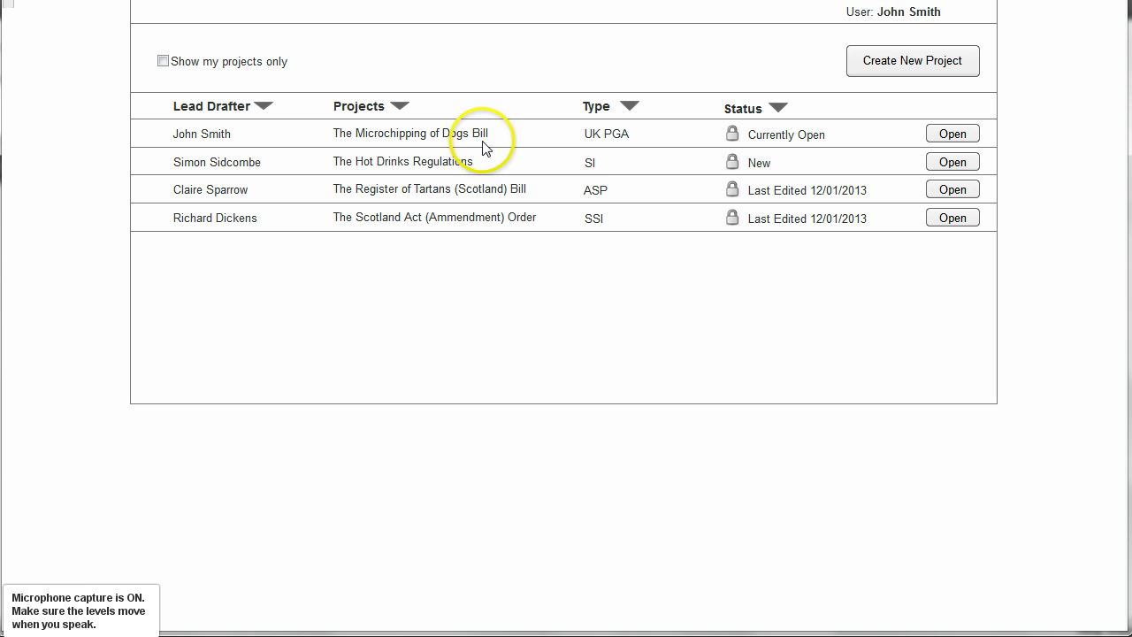
pyautogui.click(951, 133)
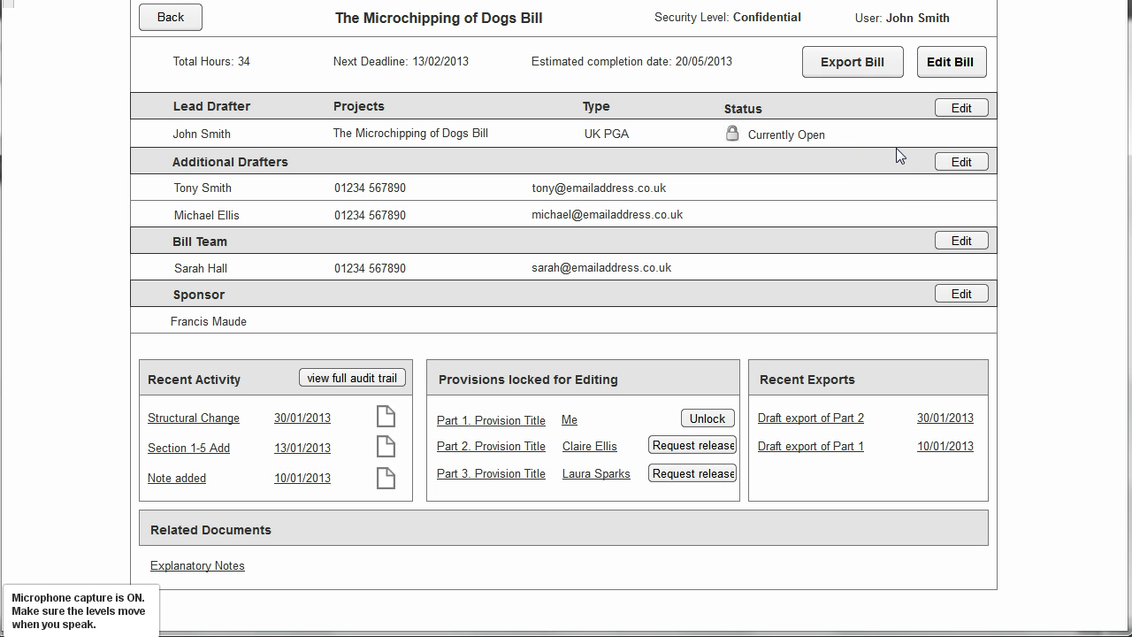
pyautogui.click(947, 63)
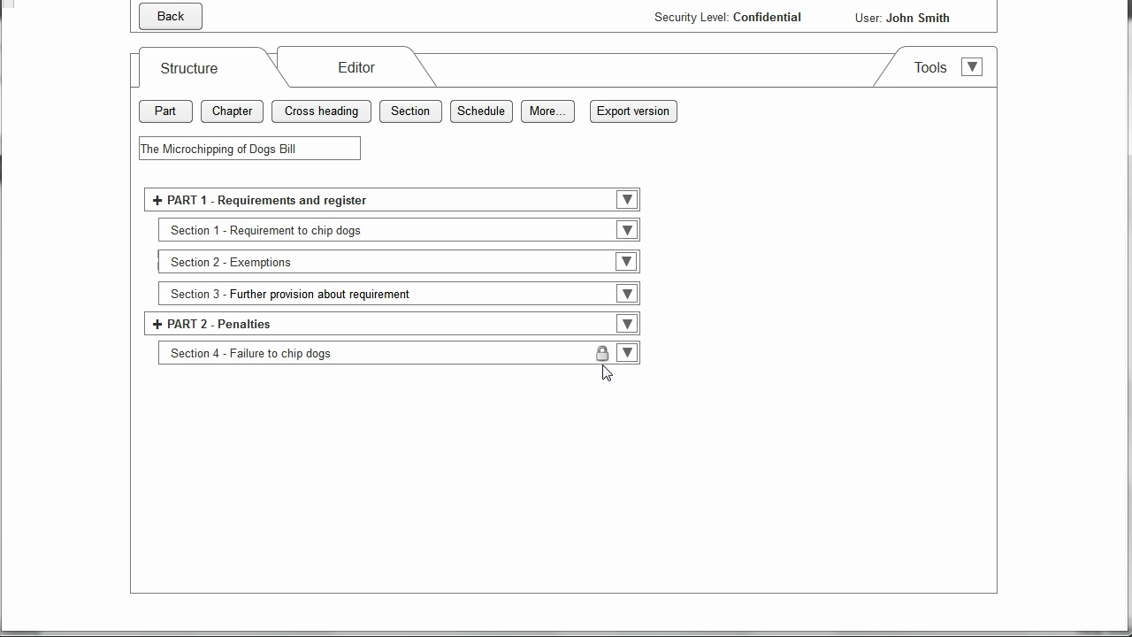
pyautogui.click(628, 355)
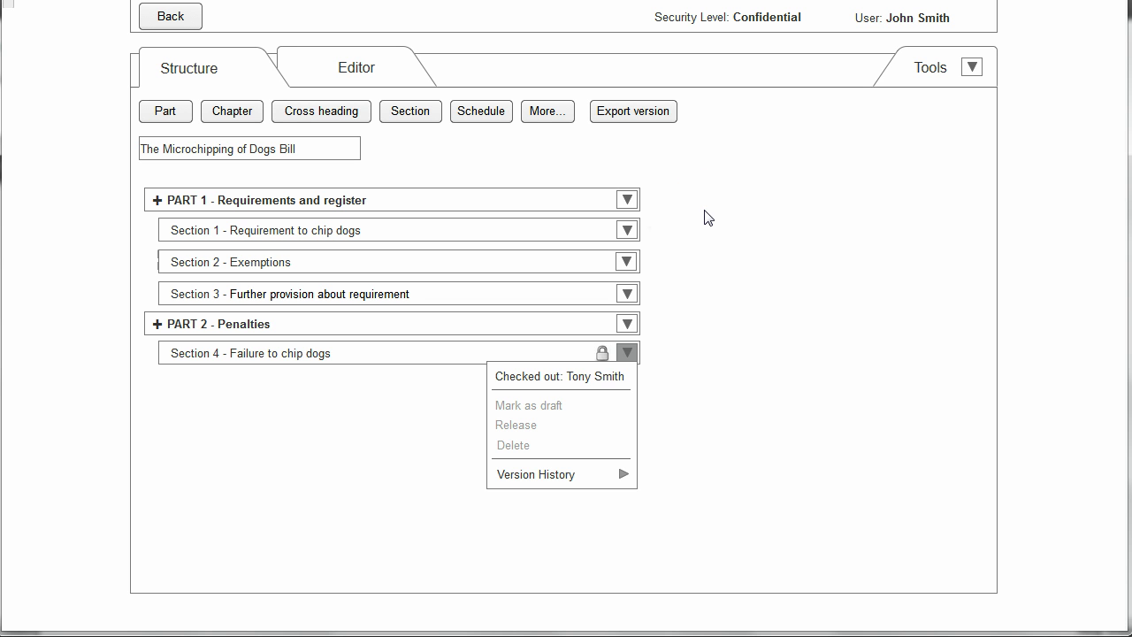
# Check out Part 1 and move the Exemptions section below the Further provision about requirement section
pyautogui.click(630, 350)
pyautogui.click(628, 200)
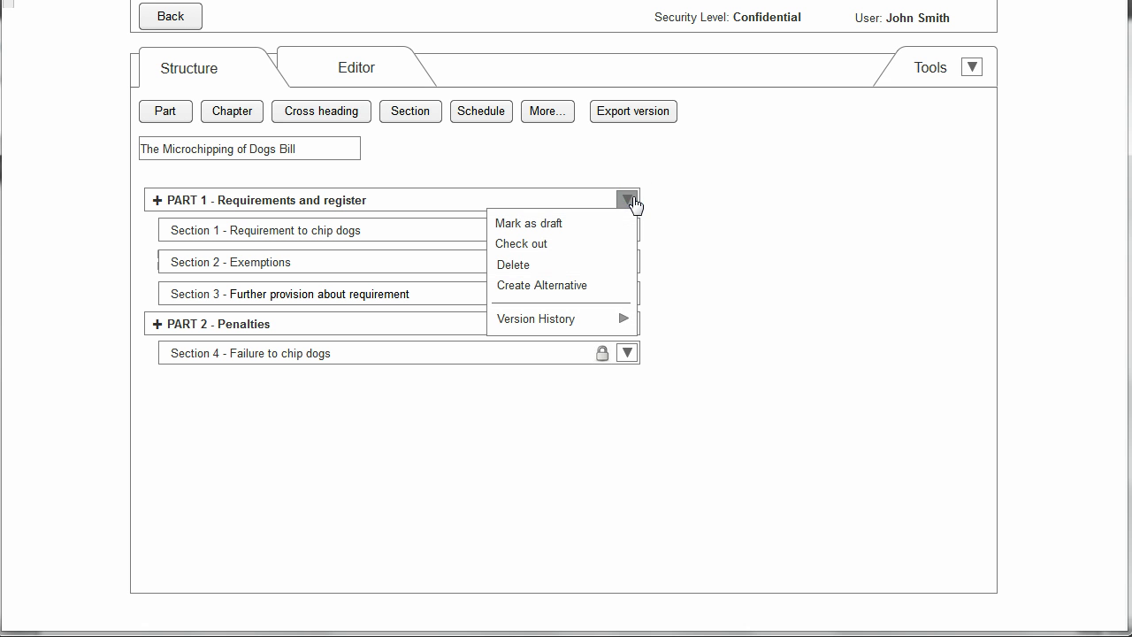
pyautogui.click(536, 242)
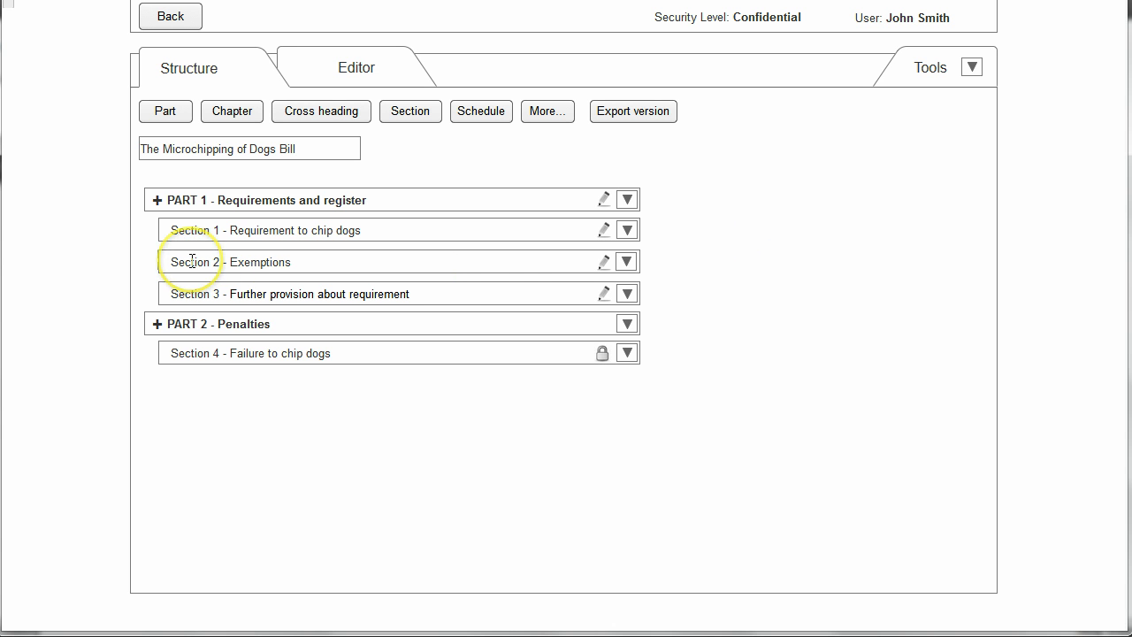
pyautogui.moveTo(192, 260); pyautogui.dragTo(215, 309)
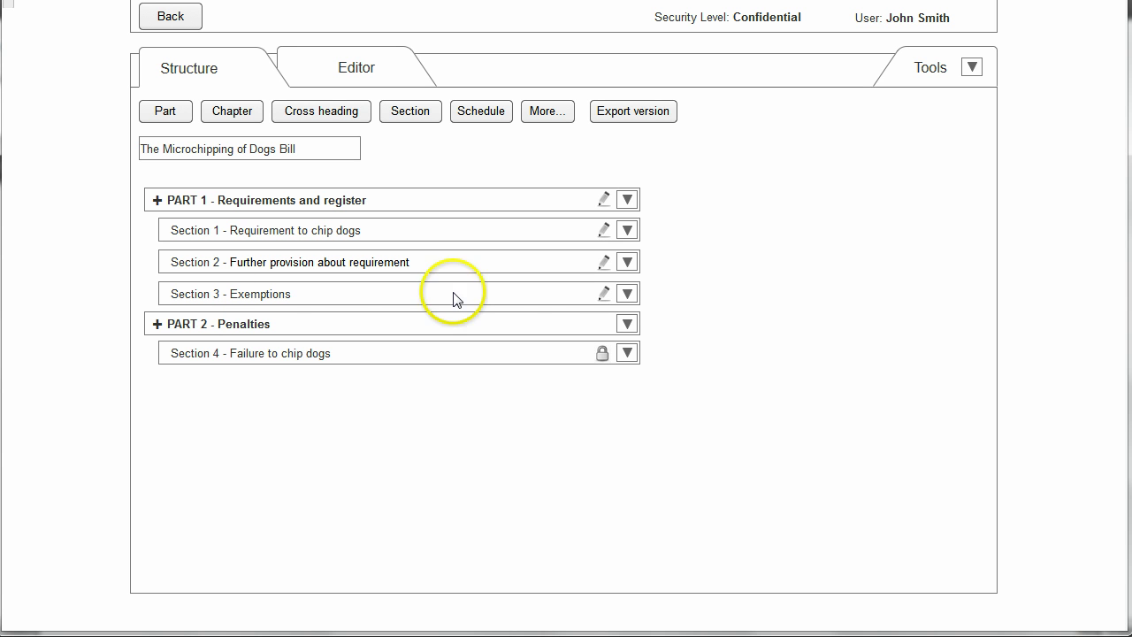
# View the version history of Section 3 - Exemptions, compare the 27/02/2013 14.26pm version to the latest, and close the versions view
pyautogui.click(627, 295)
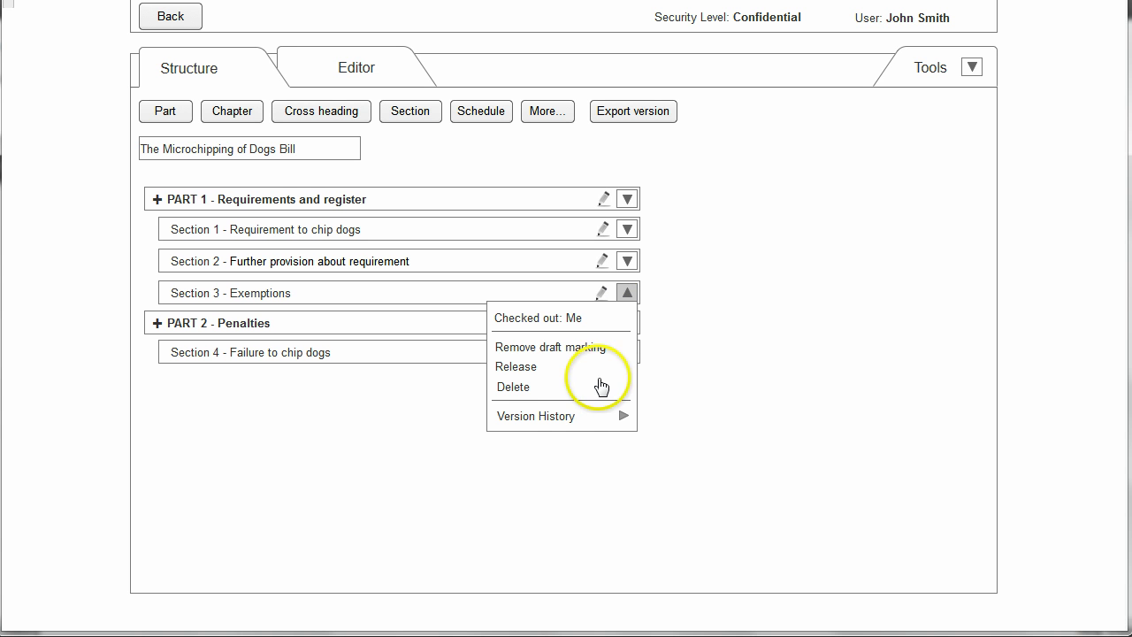
pyautogui.click(566, 418)
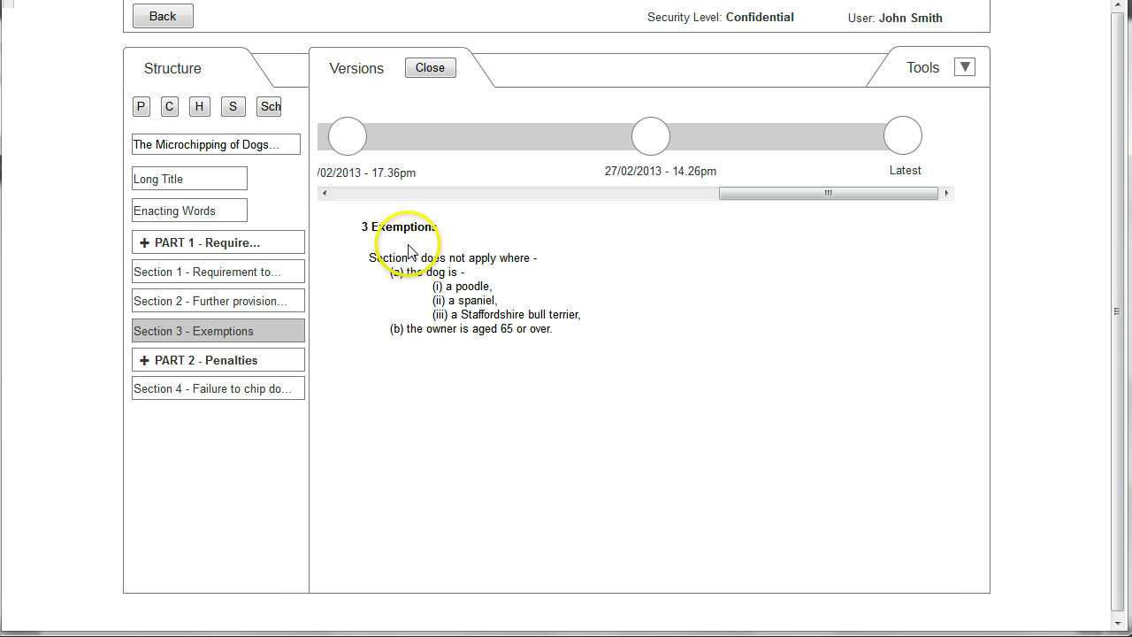
pyautogui.moveTo(727, 193)
pyautogui.mouseDown()
pyautogui.moveTo(445, 225)
pyautogui.moveTo(352, 215)
pyautogui.moveTo(736, 188)
pyautogui.mouseUp()
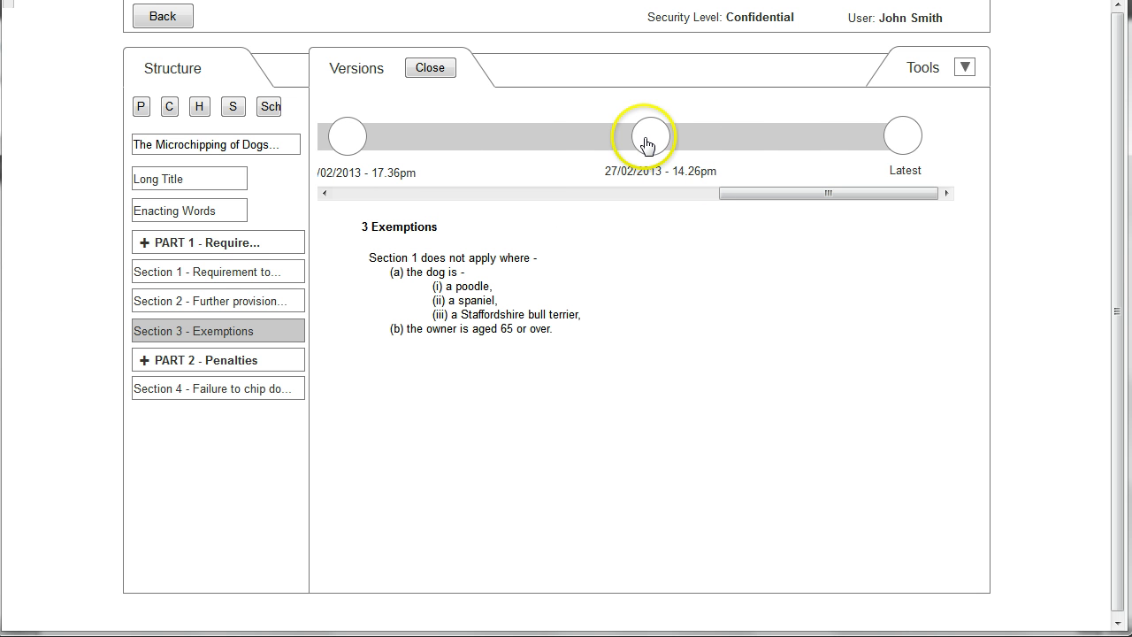
pyautogui.click(645, 140)
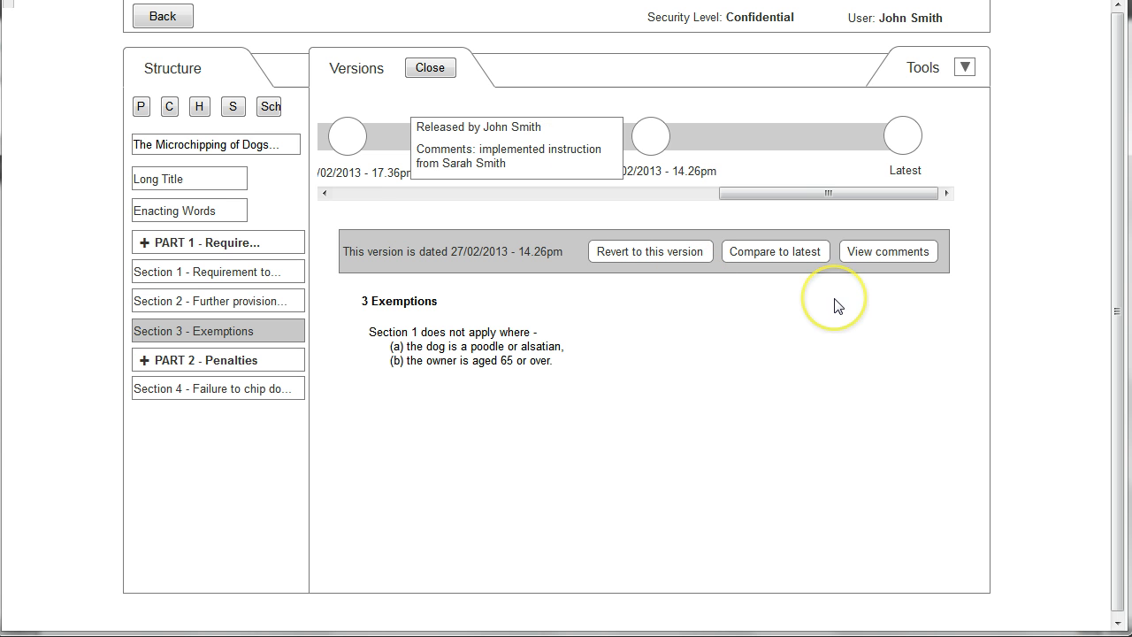
pyautogui.click(750, 252)
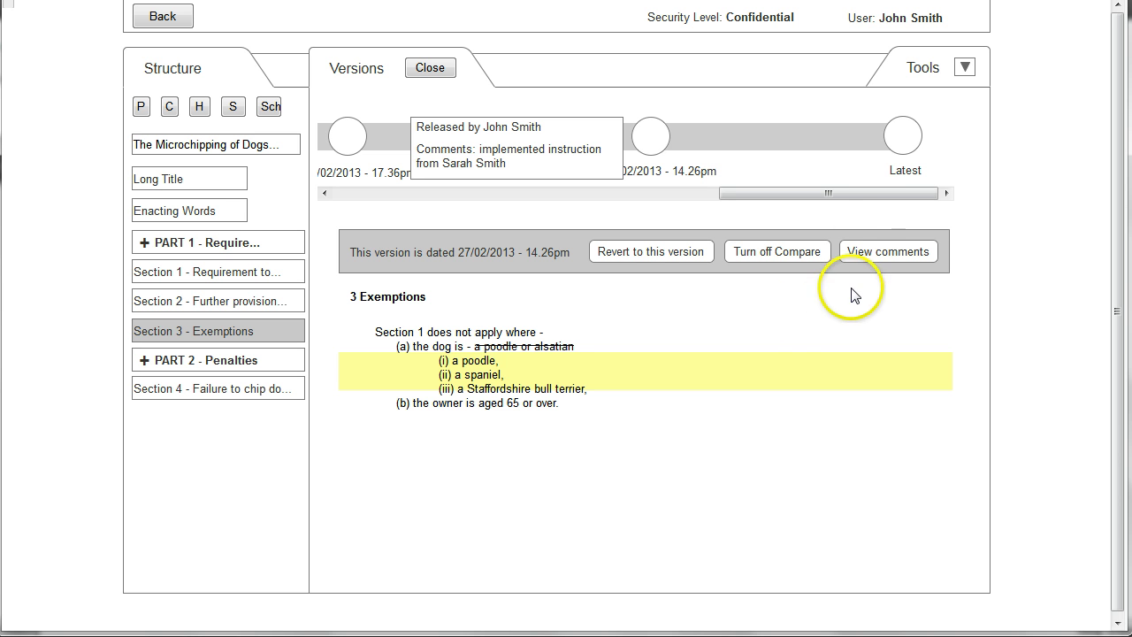
pyautogui.click(432, 75)
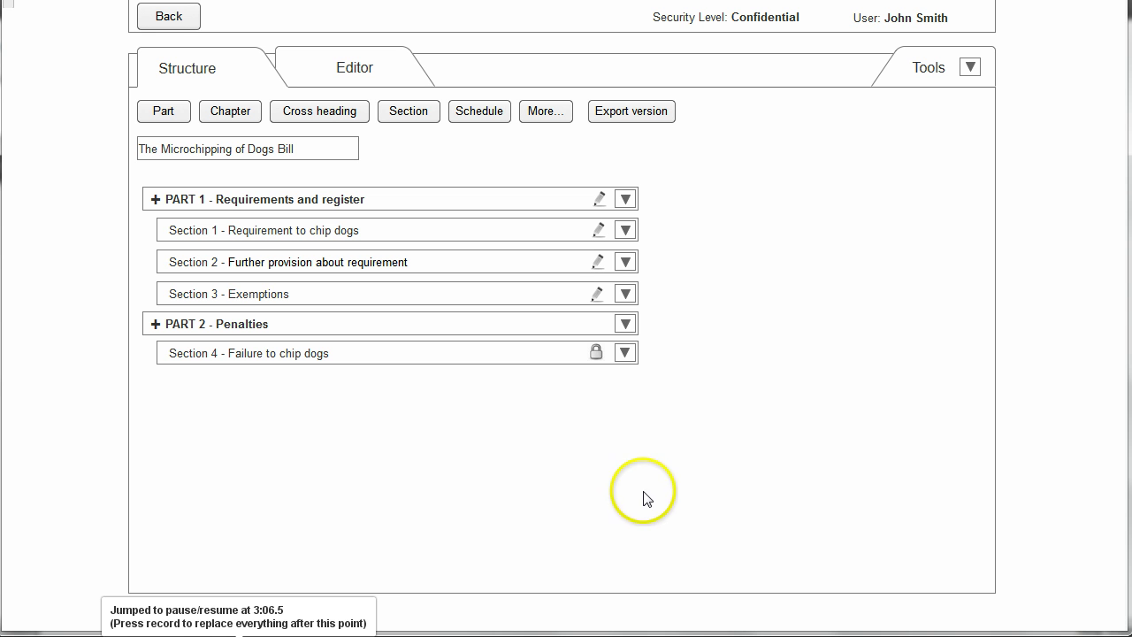
# Create an alternative of Section 1 - Requirement to chip dogs and set Section 1.v2 as the preferred draft
pyautogui.click(625, 231)
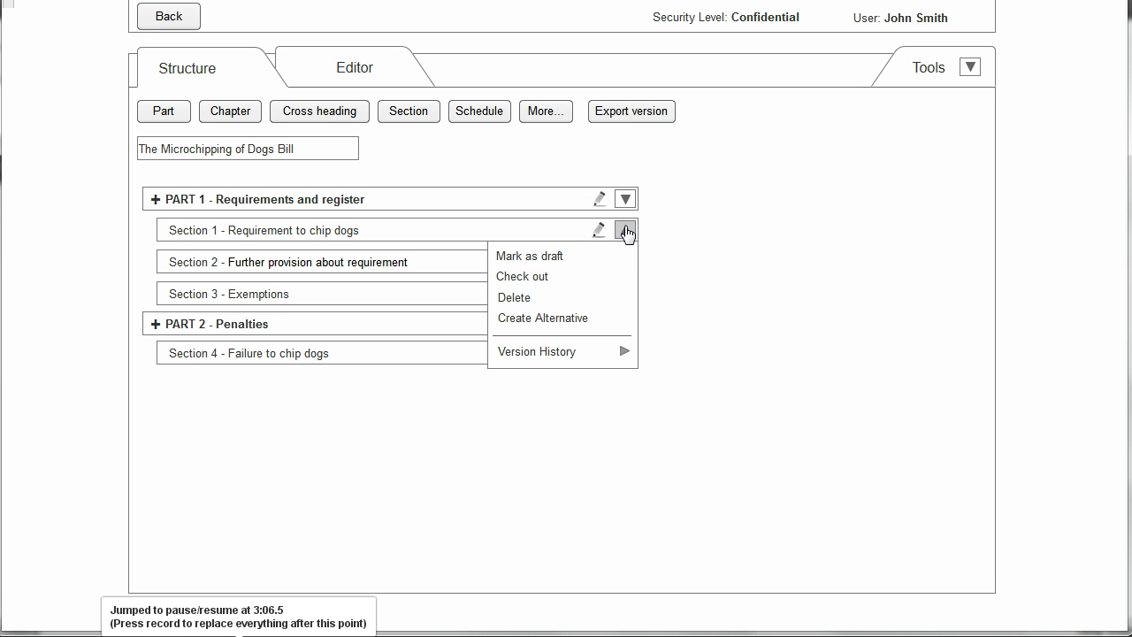
pyautogui.click(561, 319)
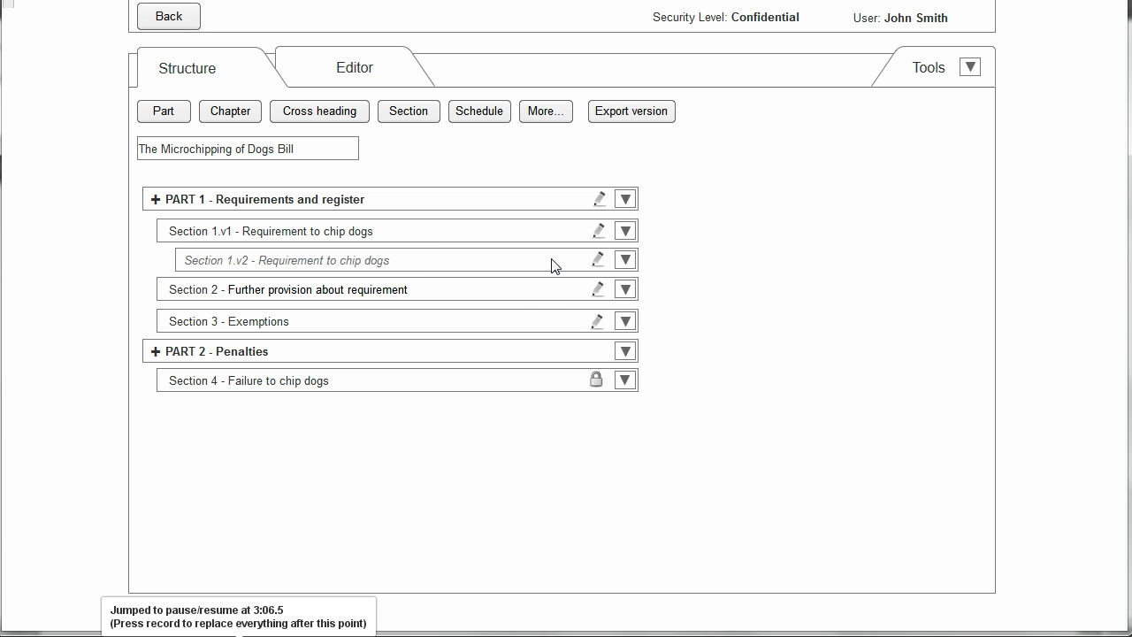
pyautogui.click(625, 261)
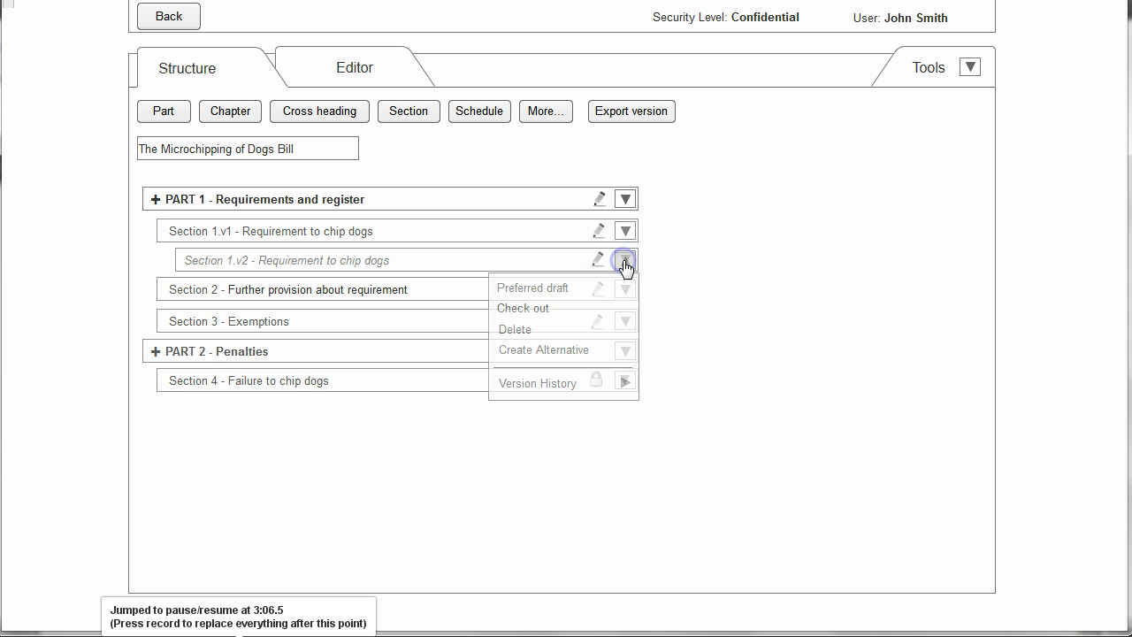
pyautogui.click(538, 288)
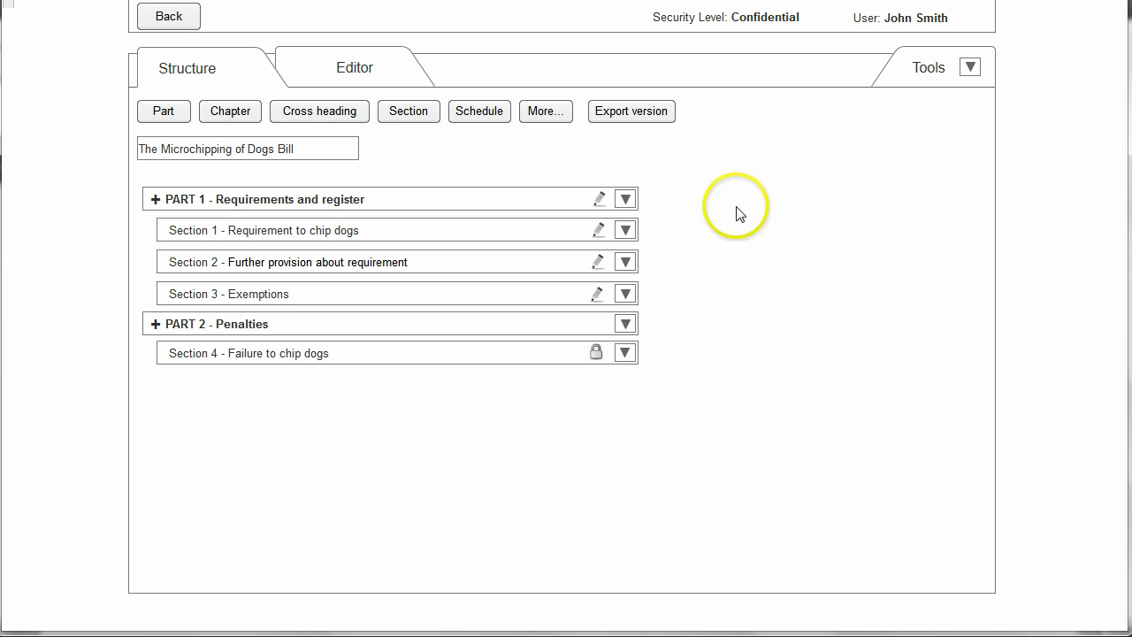
# Start a version export with Show changes from enabled and review the change dates available for comparison
pyautogui.click(632, 114)
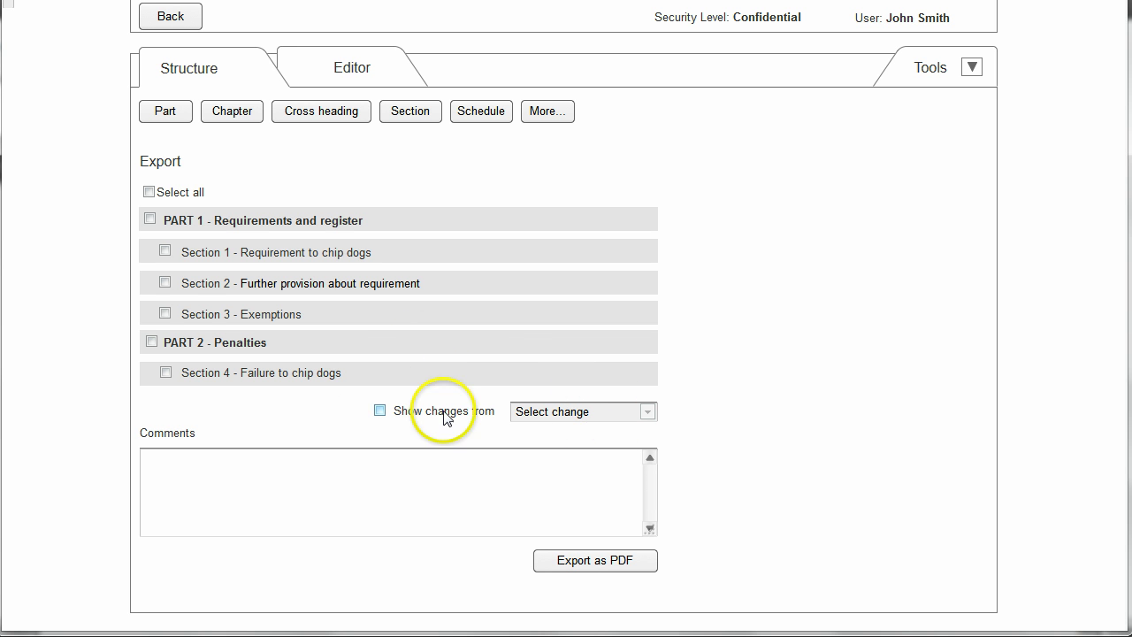
pyautogui.click(379, 411)
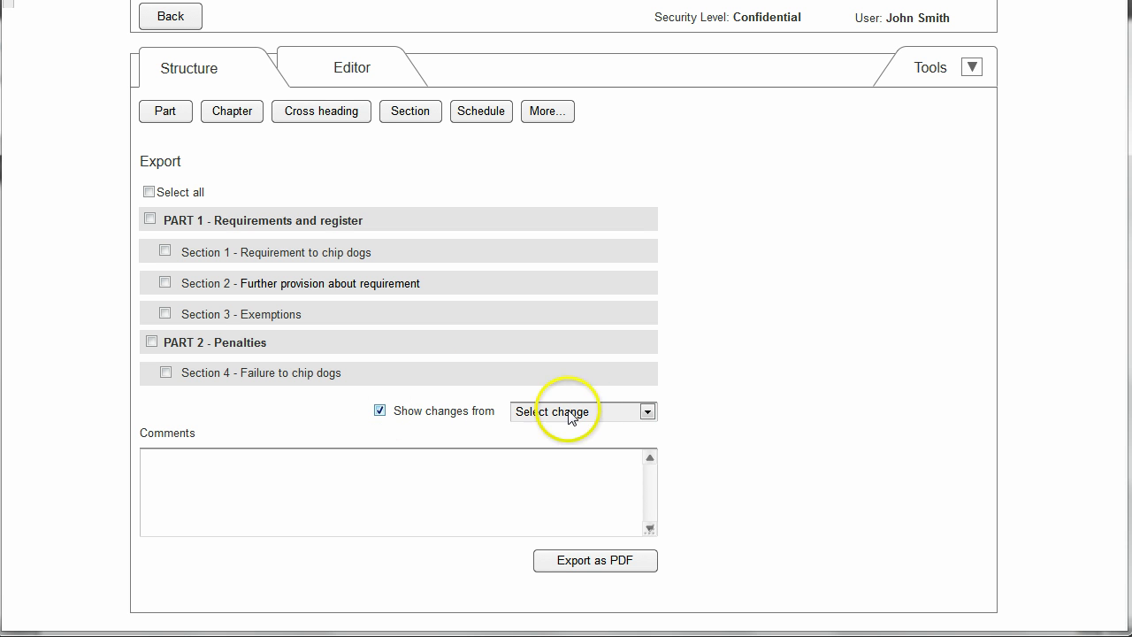
pyautogui.click(647, 411)
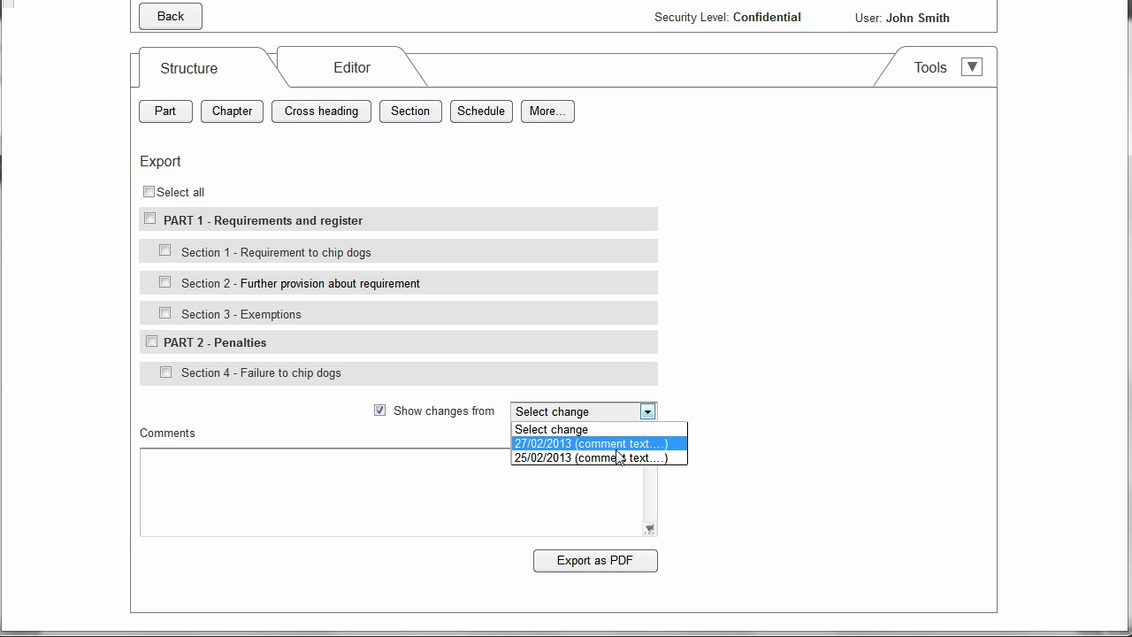
pyautogui.click(608, 563)
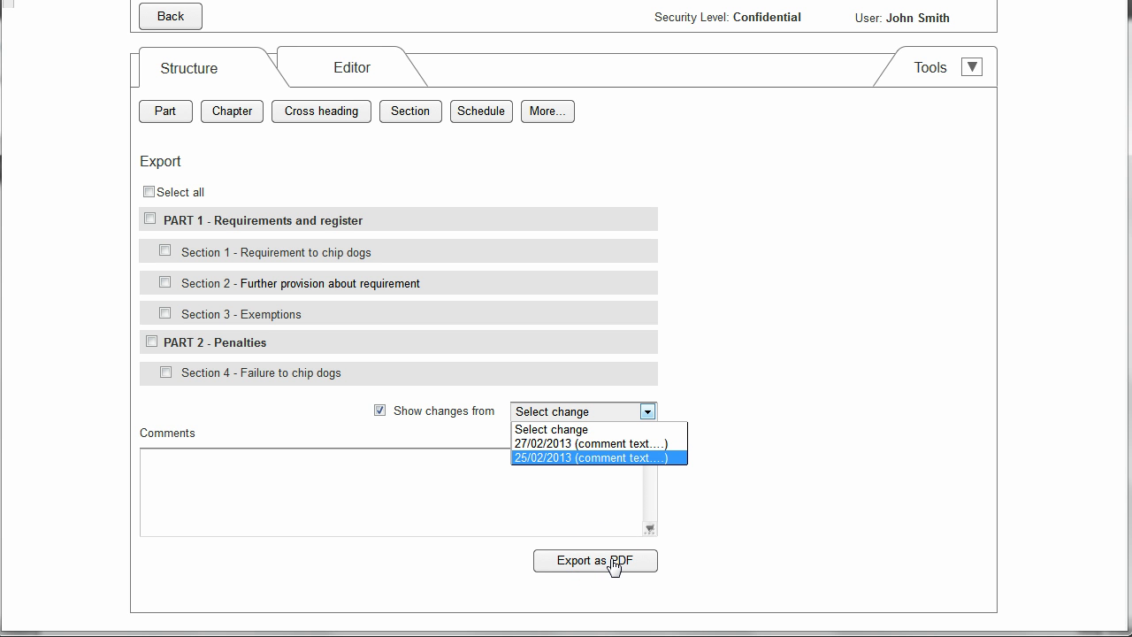
pyautogui.click(617, 561)
pyautogui.click(607, 441)
pyautogui.click(619, 409)
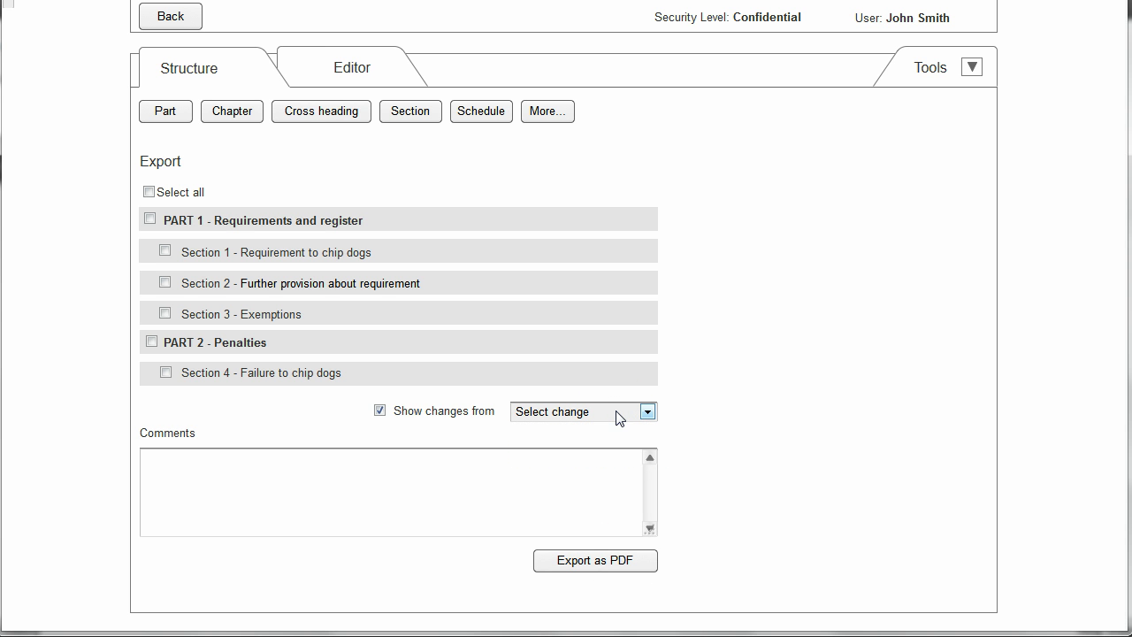
# Open Journey 03, Viewing and search tools, and open Section 3 - Exemptions in the editor
pyautogui.click(915, 18)
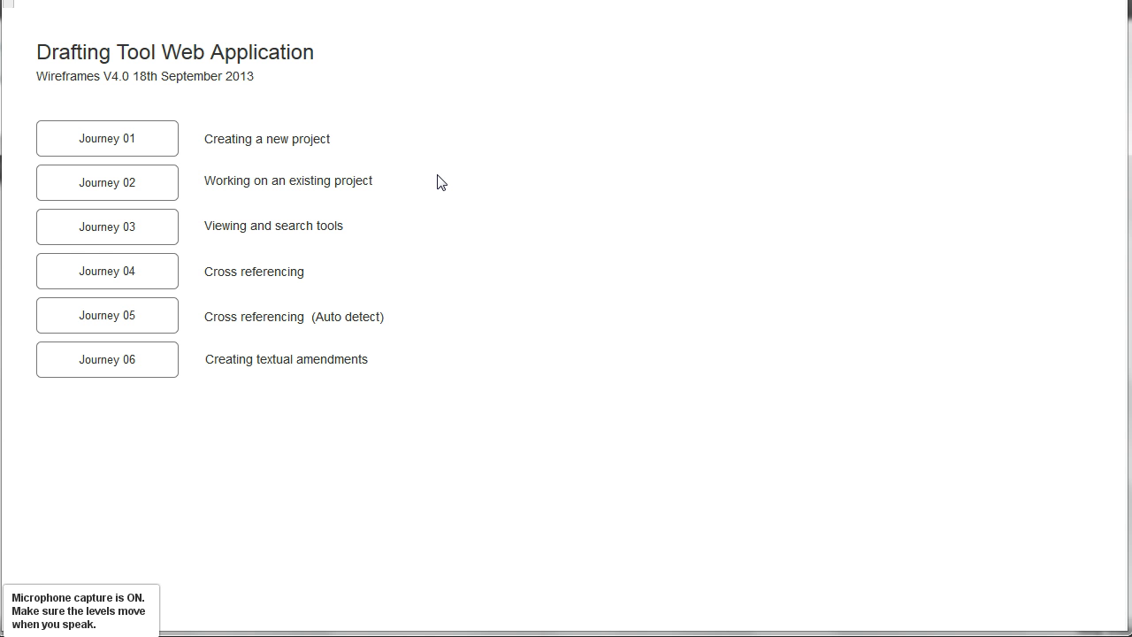
pyautogui.click(137, 232)
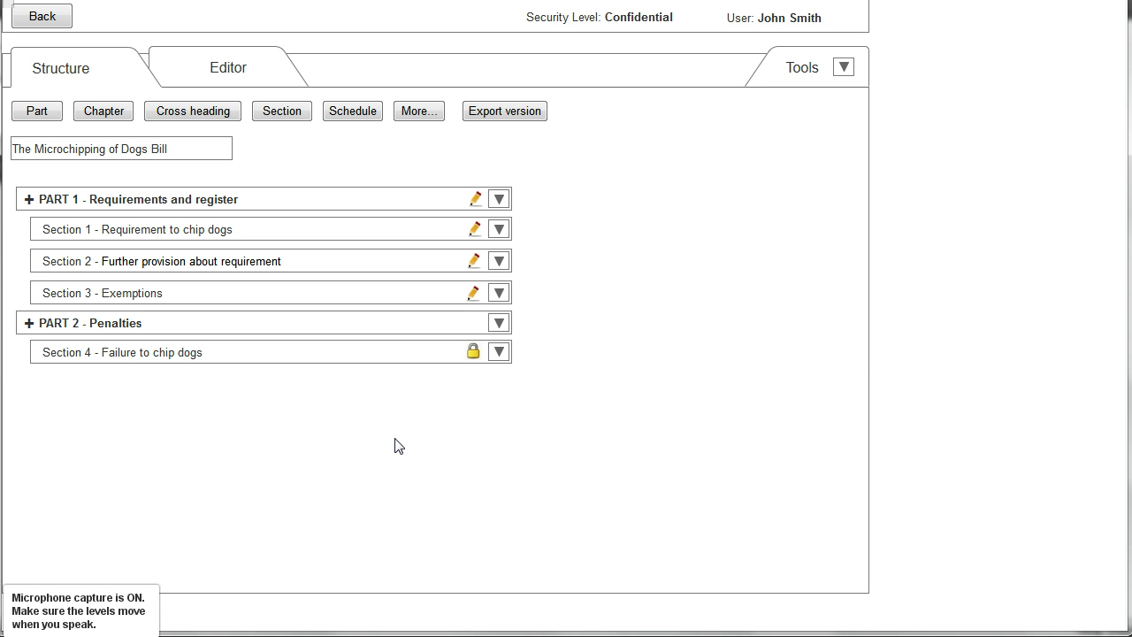
pyautogui.click(137, 293)
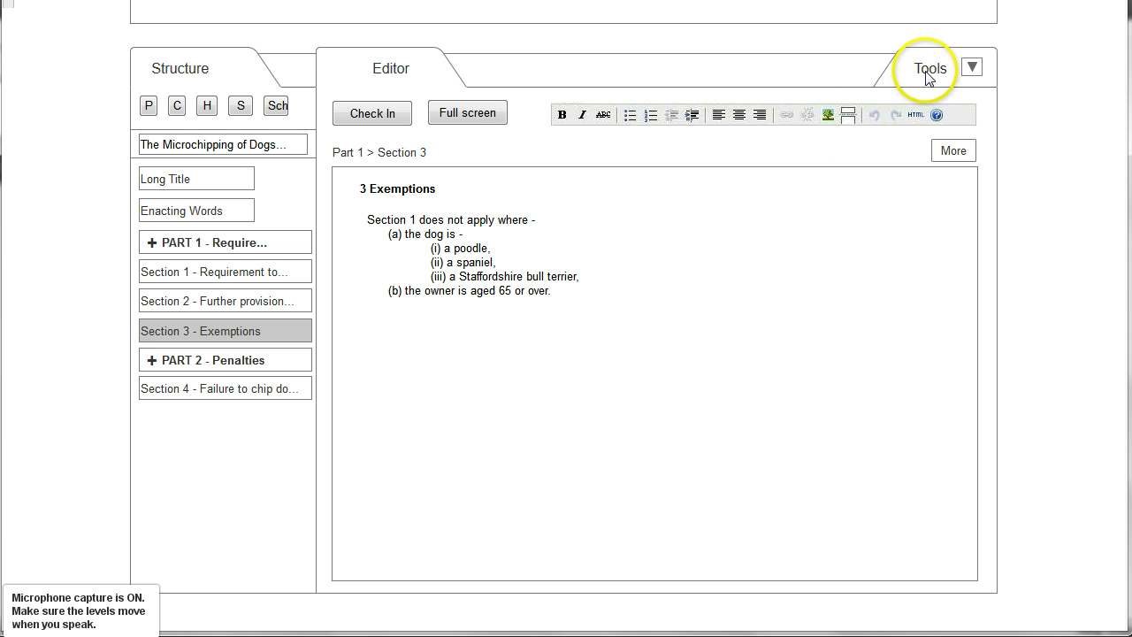
# View Section 4 - Failure to chip dogs beside Section 3 in Multiview, and hide the tools
pyautogui.click(975, 69)
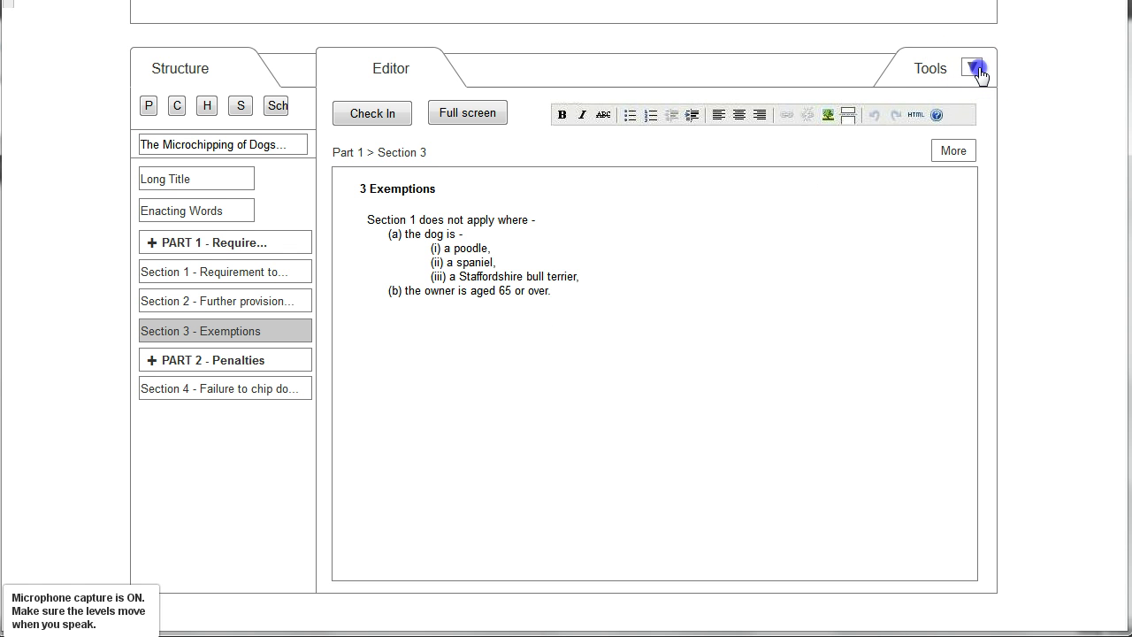
pyautogui.click(865, 113)
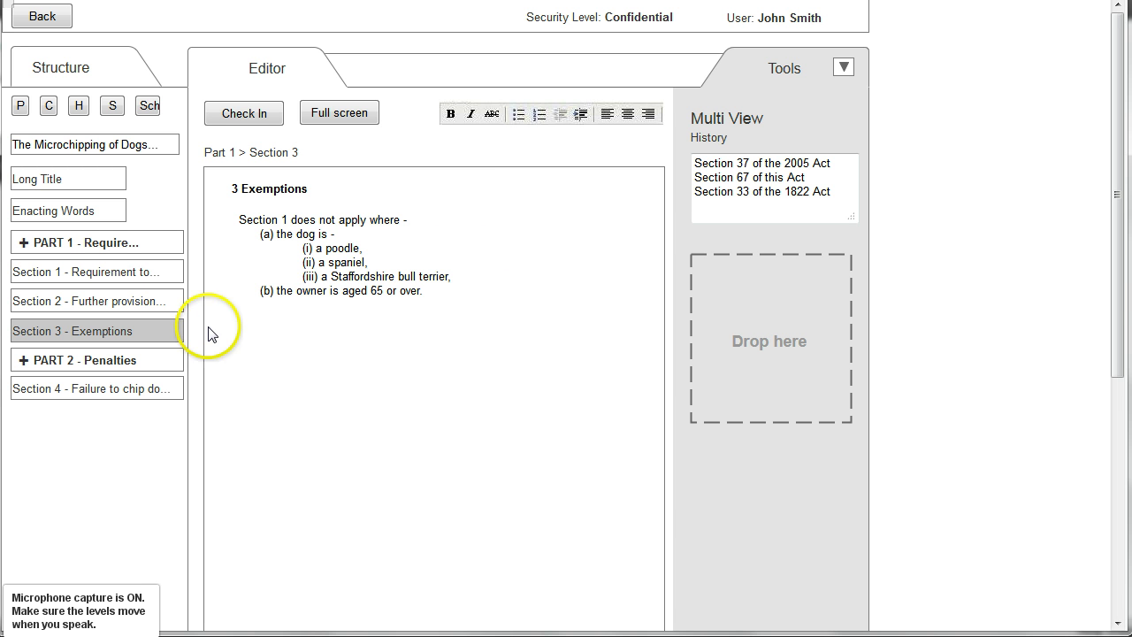
pyautogui.moveTo(36, 396); pyautogui.dragTo(697, 300)
pyautogui.moveTo(780, 304); pyautogui.dragTo(777, 308)
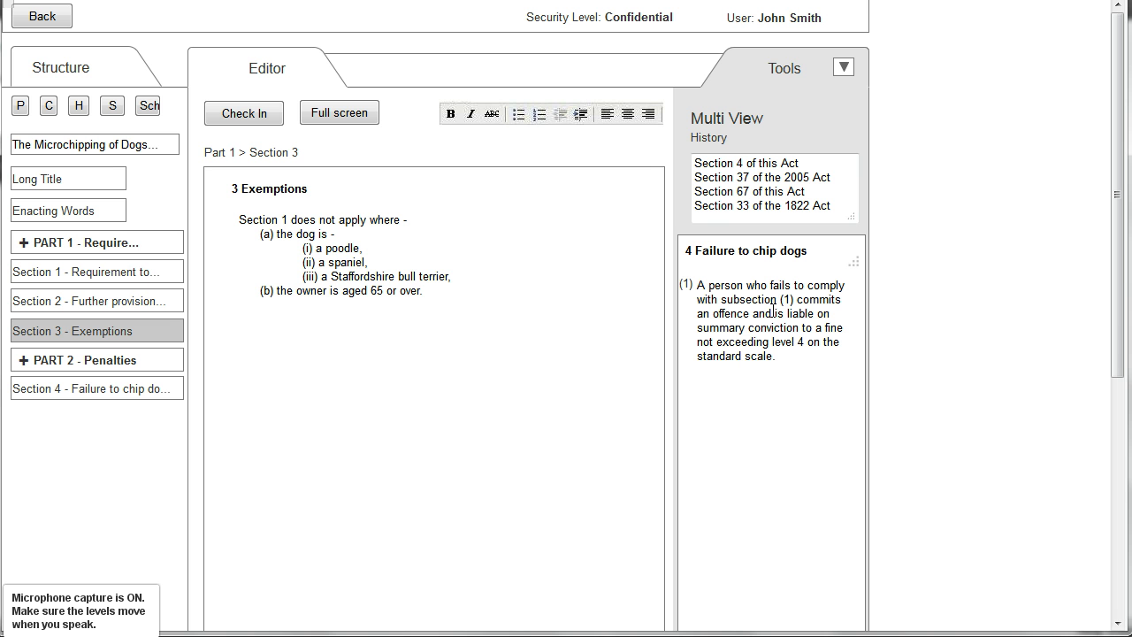
pyautogui.click(773, 294)
pyautogui.click(669, 266)
pyautogui.click(715, 285)
pyautogui.click(486, 500)
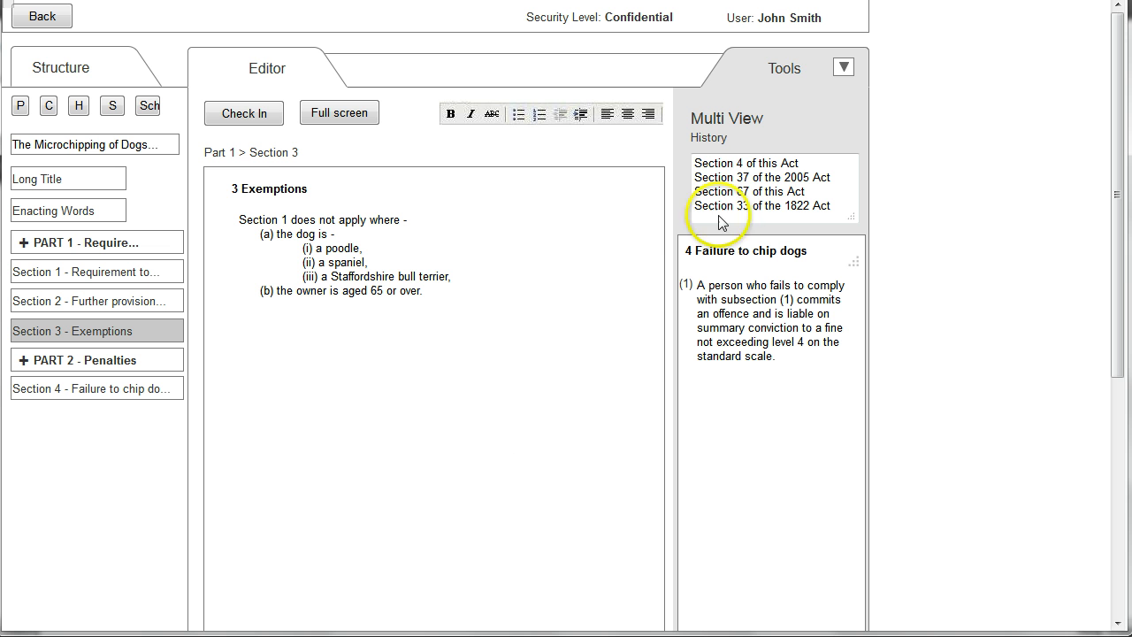
pyautogui.click(842, 69)
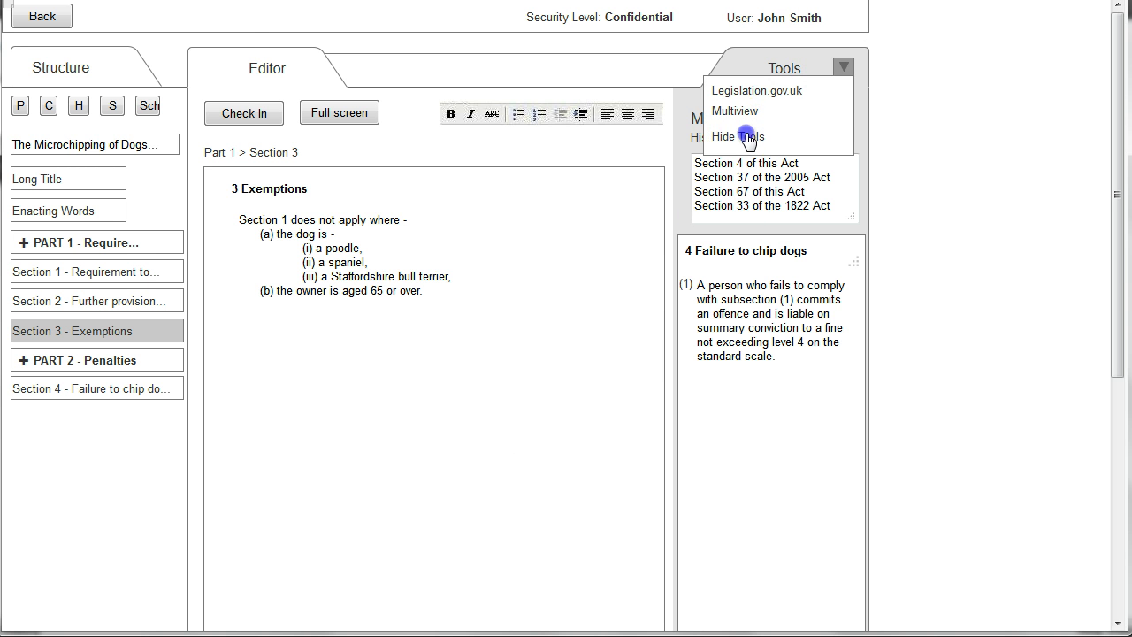
pyautogui.click(752, 137)
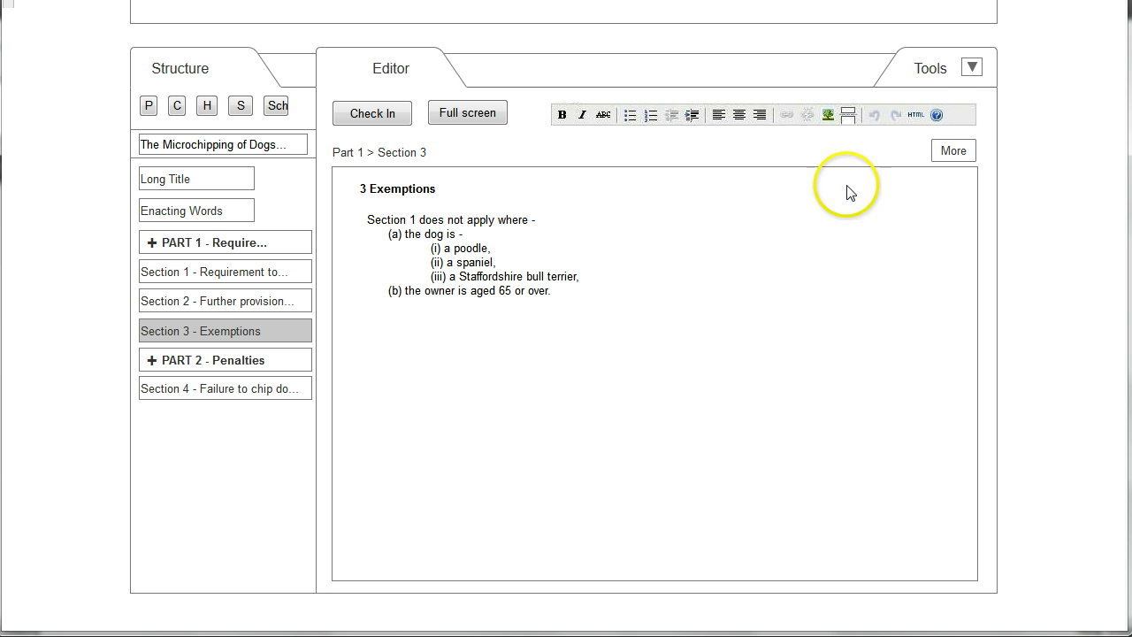
# Search Legislation.gov.uk for the title "dangerous dogs" from within the drafting tool
pyautogui.click(971, 69)
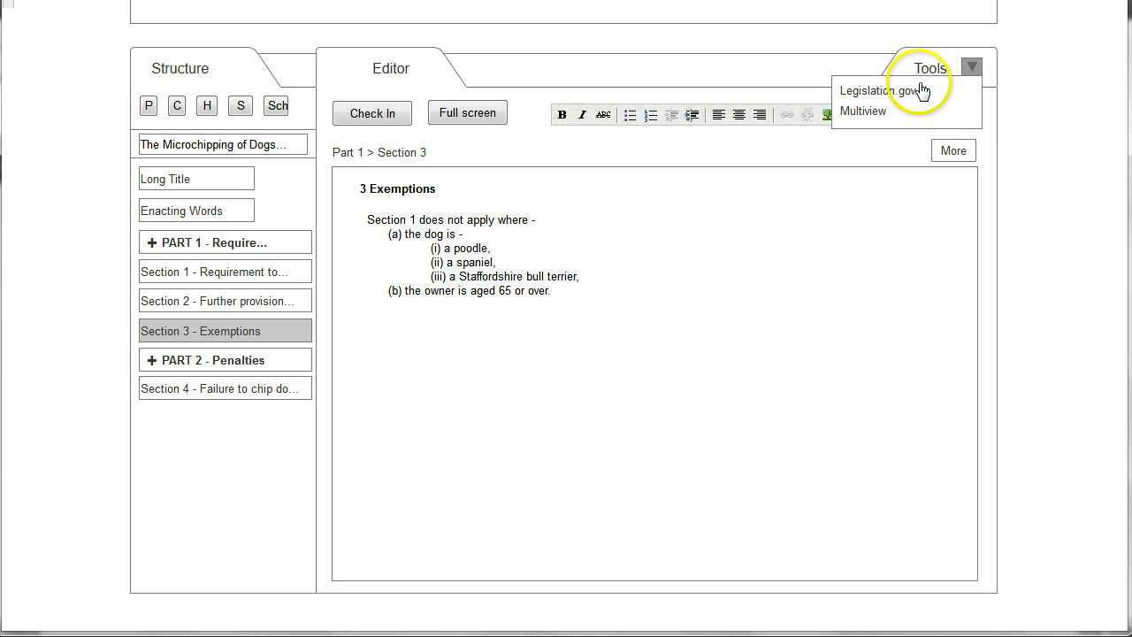
pyautogui.click(908, 94)
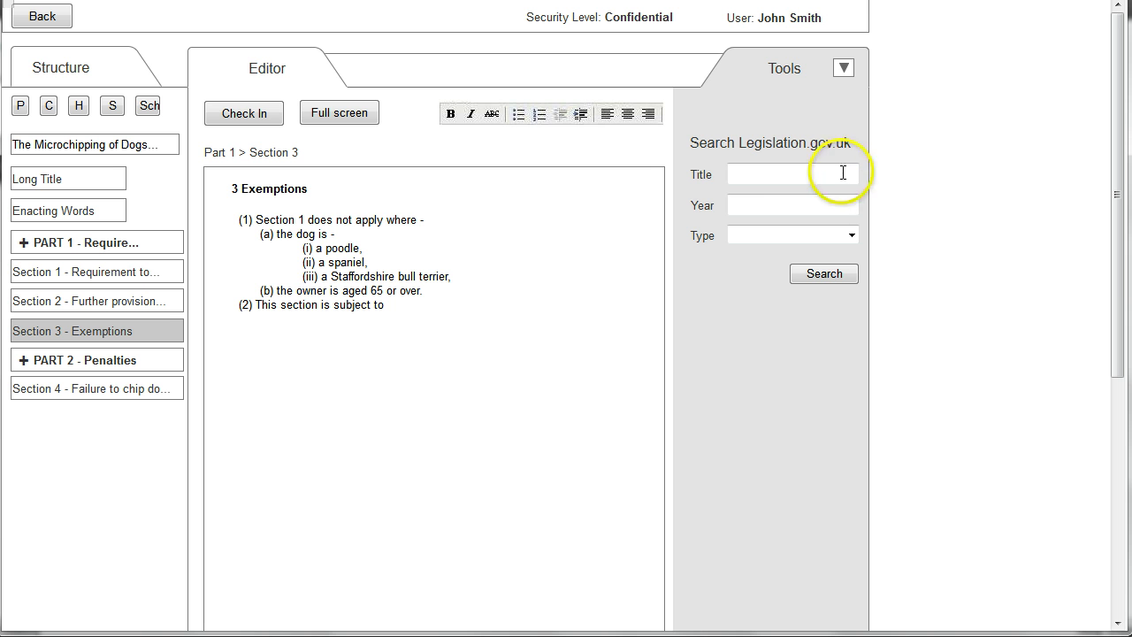
pyautogui.click(783, 176)
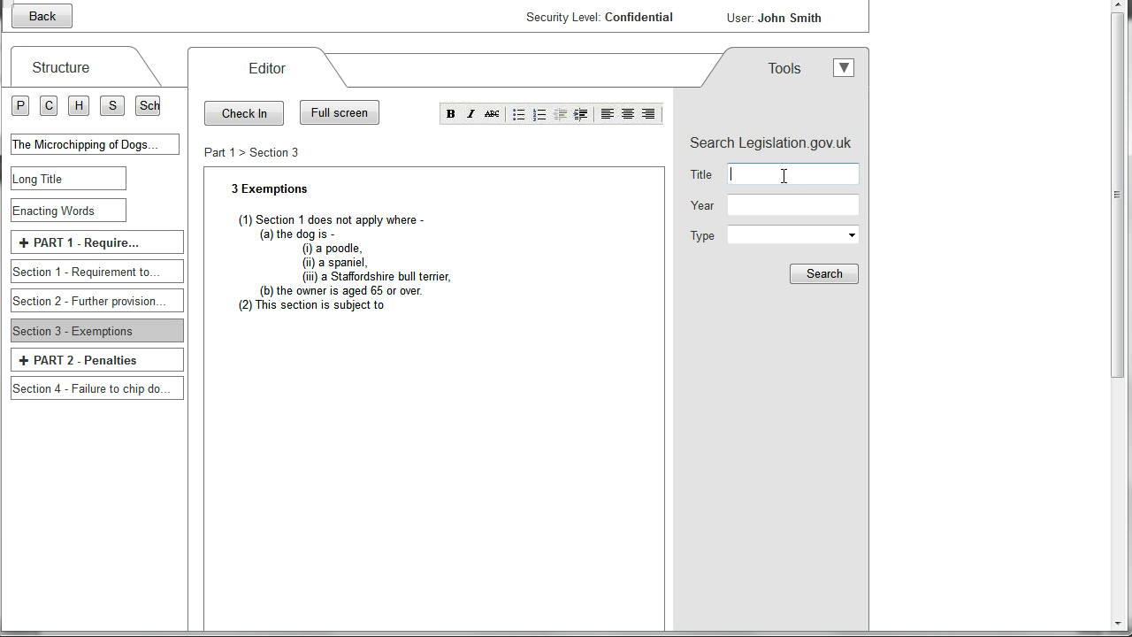
pyautogui.write('dangerous dogs')
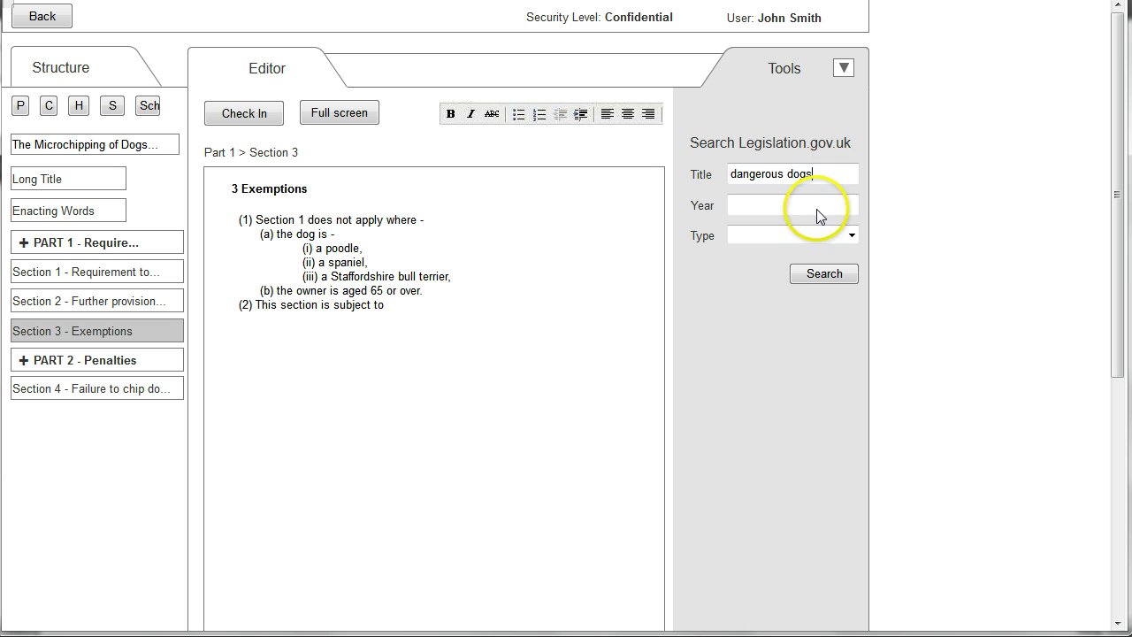
pyautogui.click(829, 276)
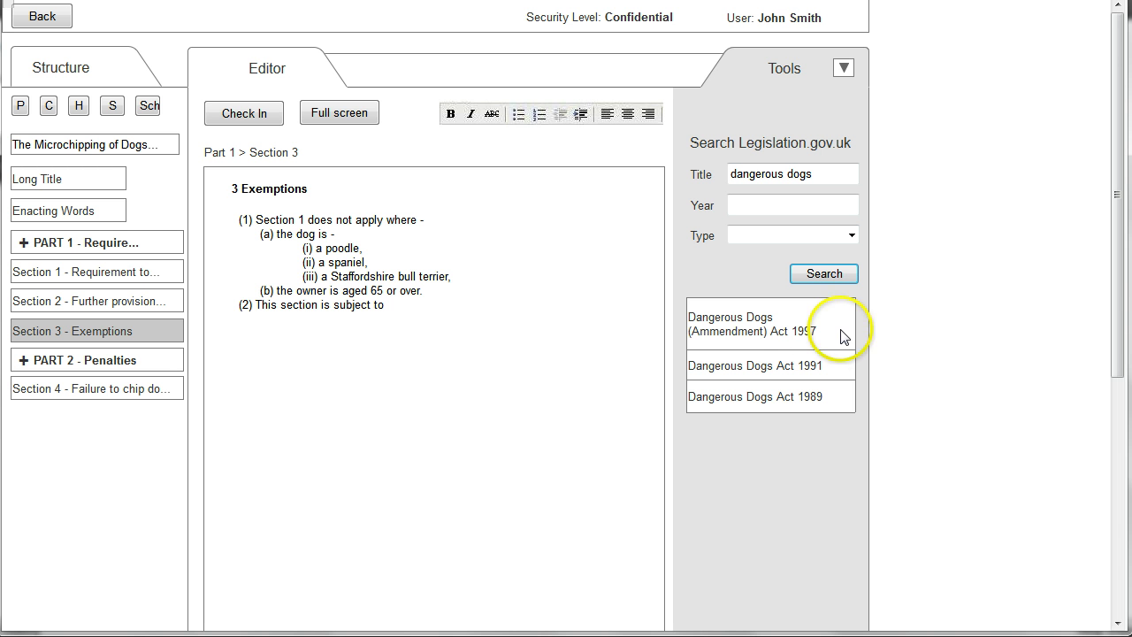
# Open section 6, Dogs owned by young persons, of the Dangerous Dogs Act 1991 and try to create a cross reference to it
pyautogui.click(780, 366)
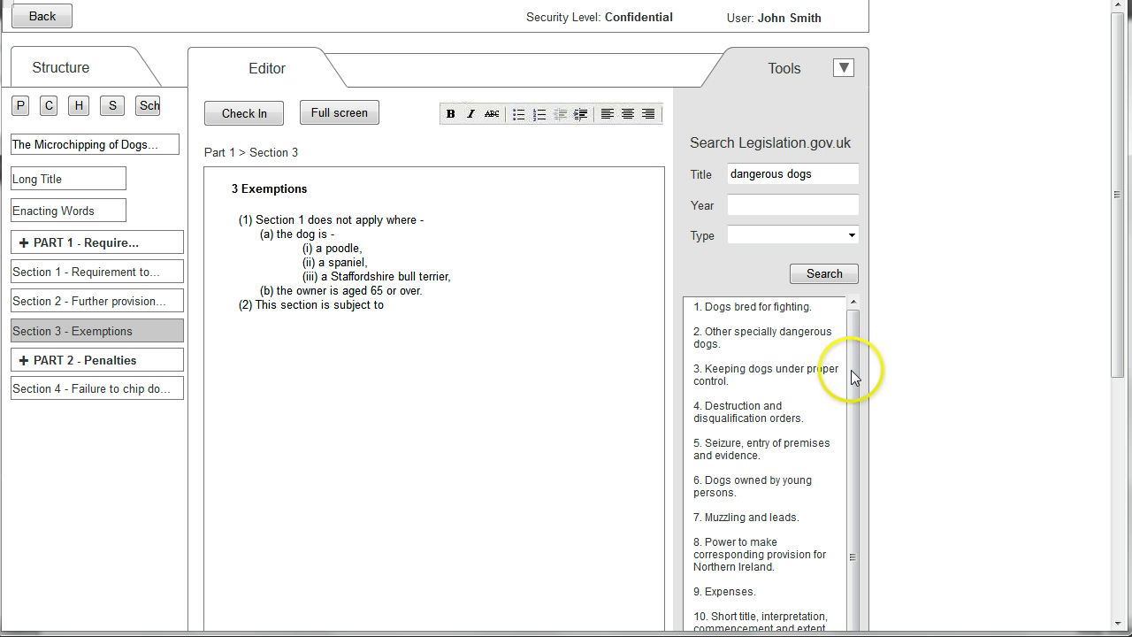
pyautogui.moveTo(852, 368); pyautogui.dragTo(844, 398)
pyautogui.click(738, 458)
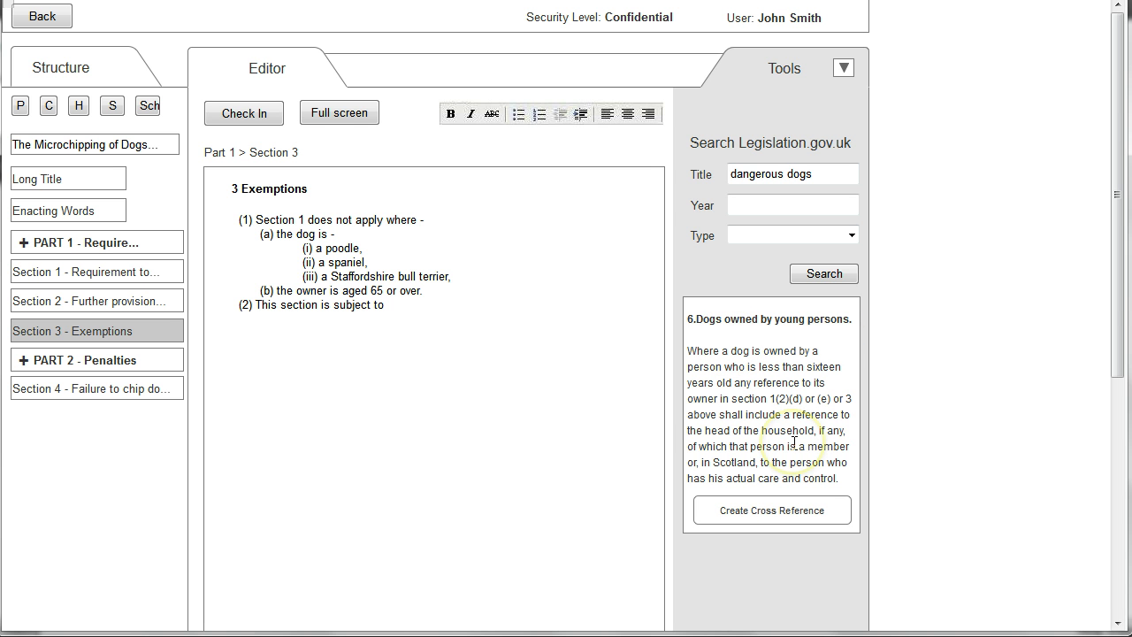
pyautogui.click(782, 517)
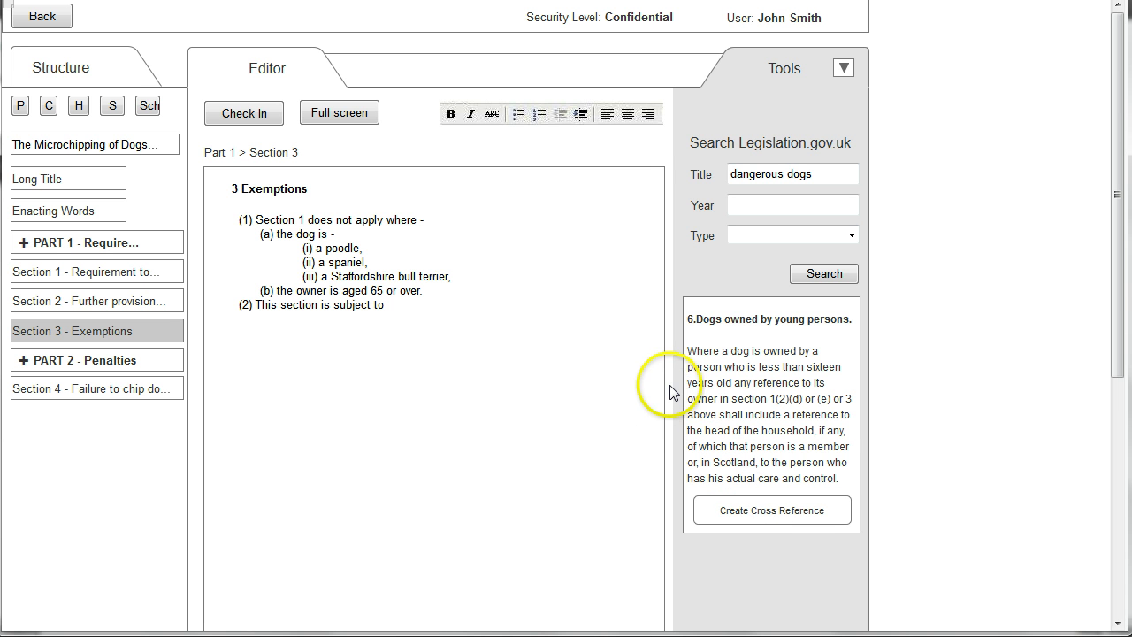
# Create the cross reference to section 6 of the Dangerous Dogs Act 1991 in subsection (2) of Section 3 - Exemptions
pyautogui.click(733, 513)
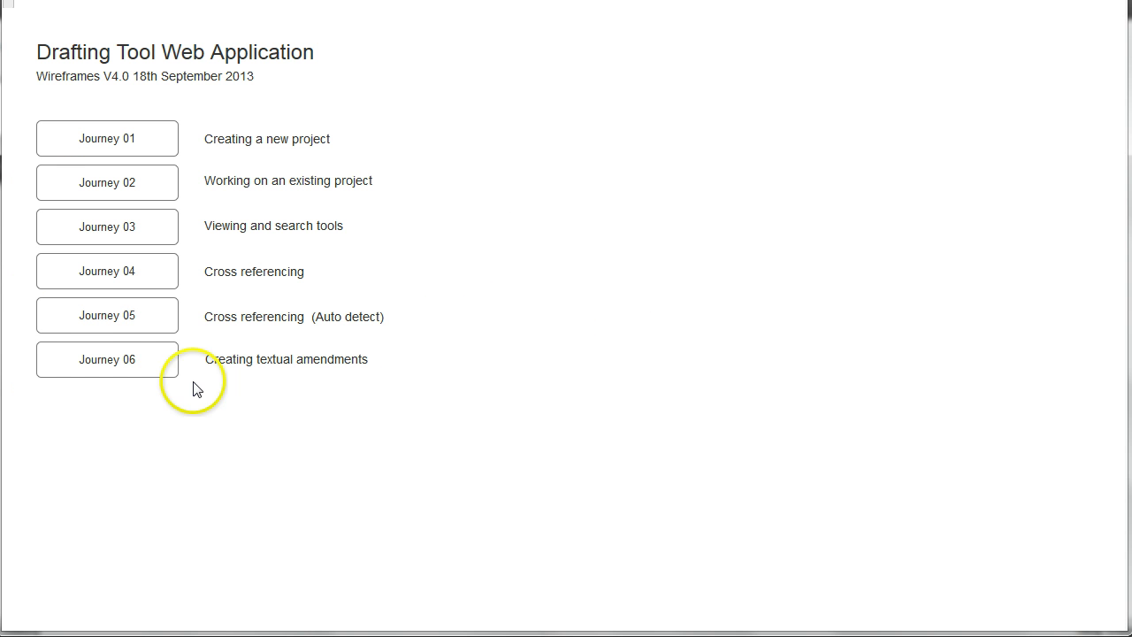
# Open Section 4 - Failure to chip dogs in Journey 04, Cross referencing, and insert a cross reference to Section 1 in subsection (1)
pyautogui.click(138, 280)
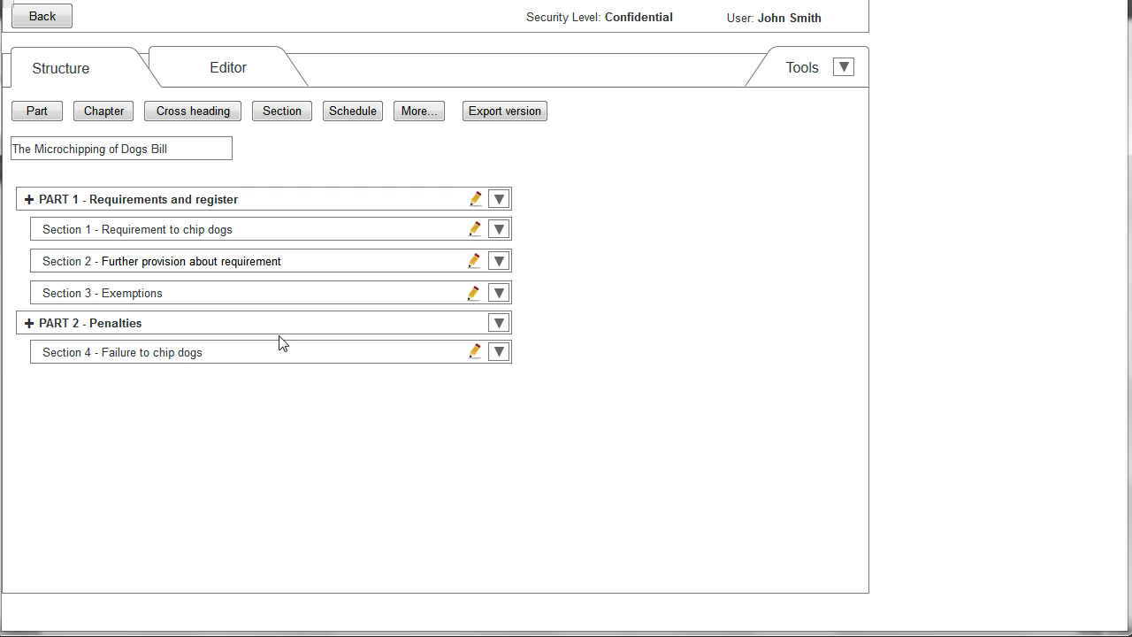
pyautogui.click(188, 354)
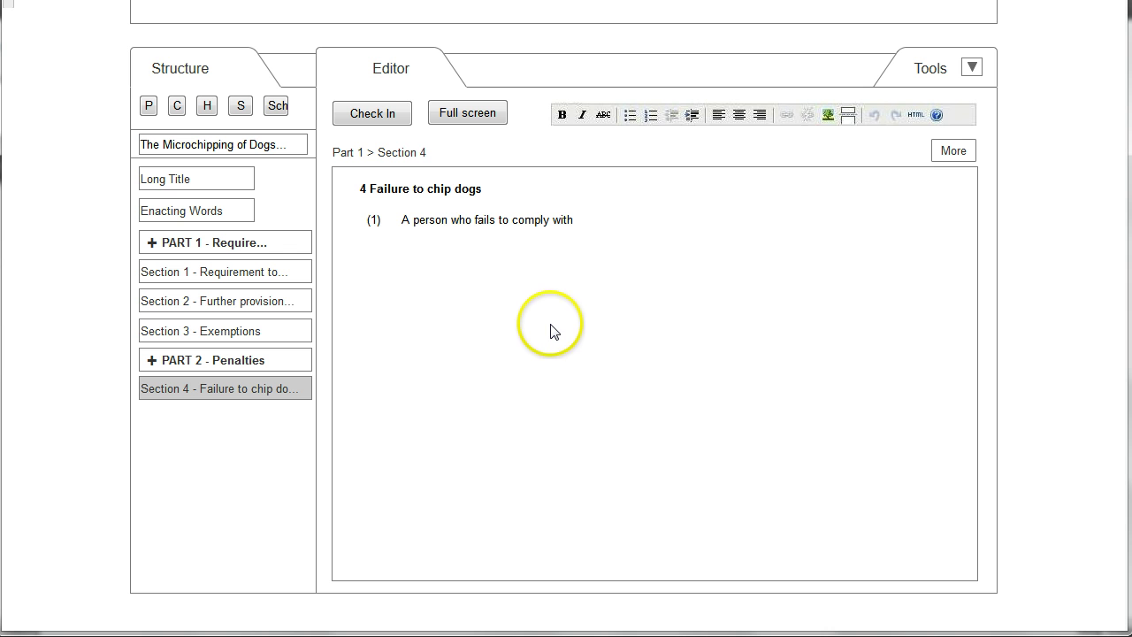
pyautogui.rightClick(277, 276)
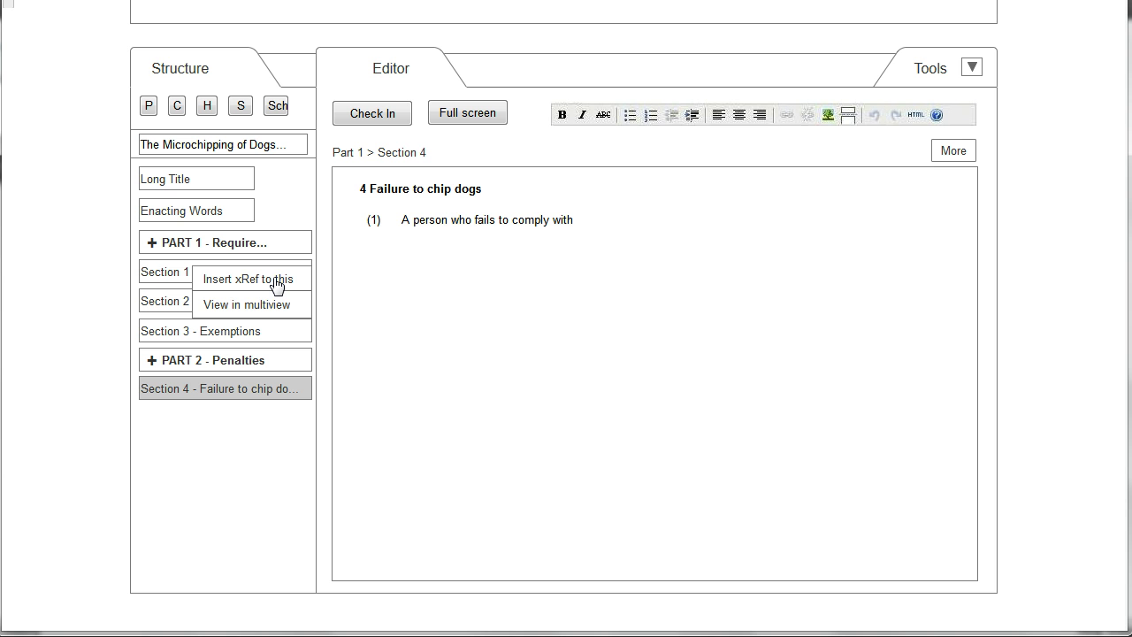
pyautogui.click(275, 280)
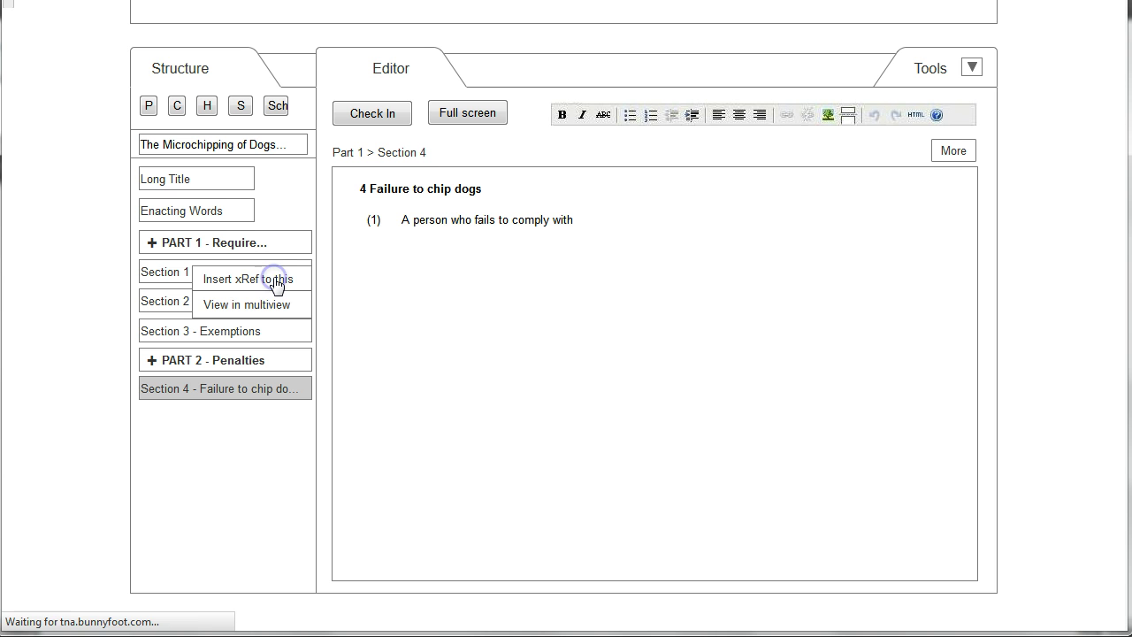
pyautogui.click(292, 277)
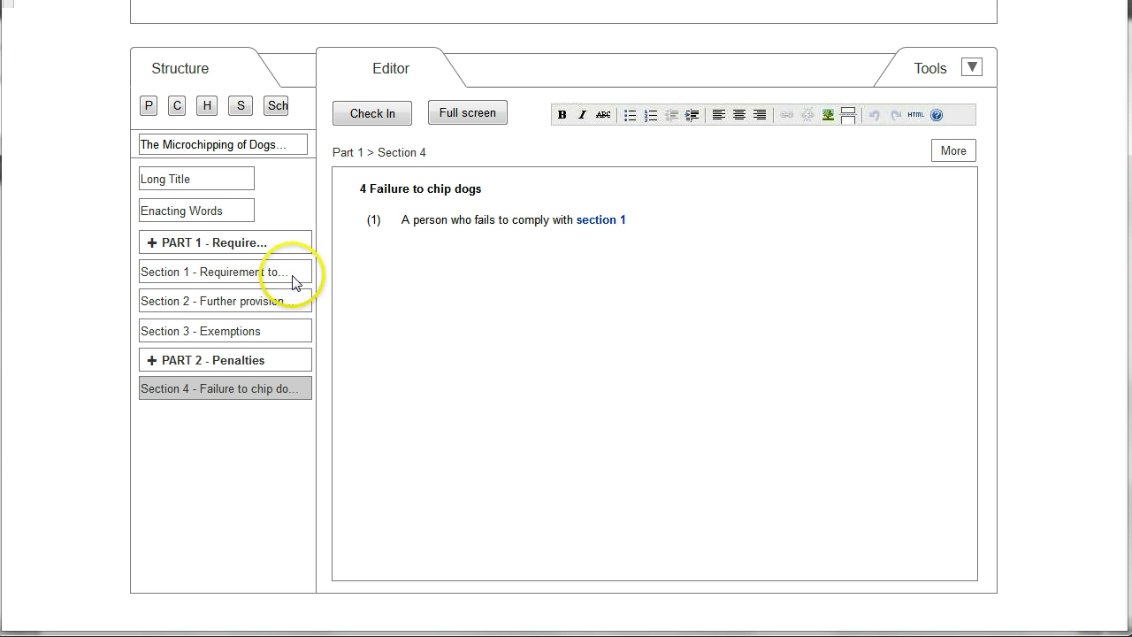
# Narrow the section 1 cross reference in Section 4 to subsection (1), "The owner of a dog must…"
pyautogui.click(594, 228)
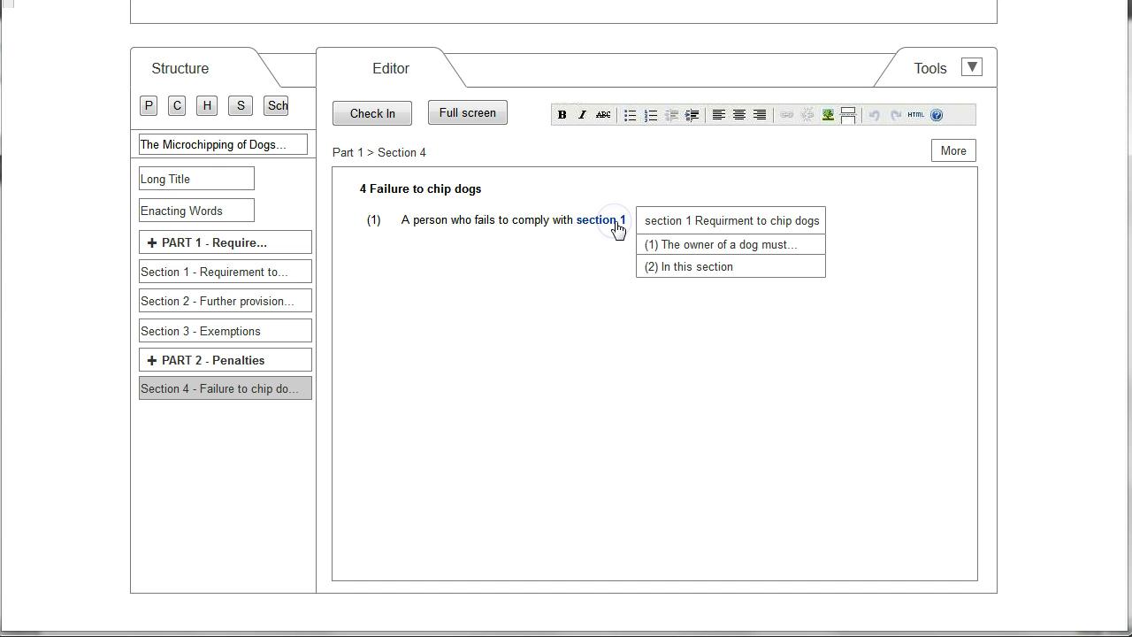
pyautogui.moveTo(642, 218); pyautogui.dragTo(718, 246)
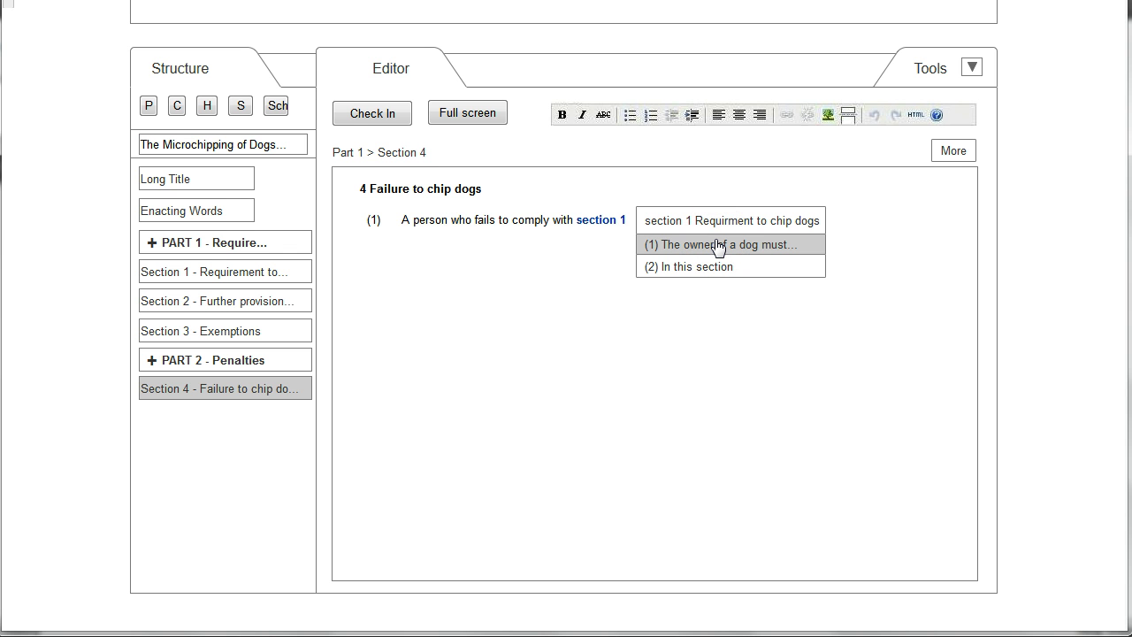
pyautogui.click(718, 245)
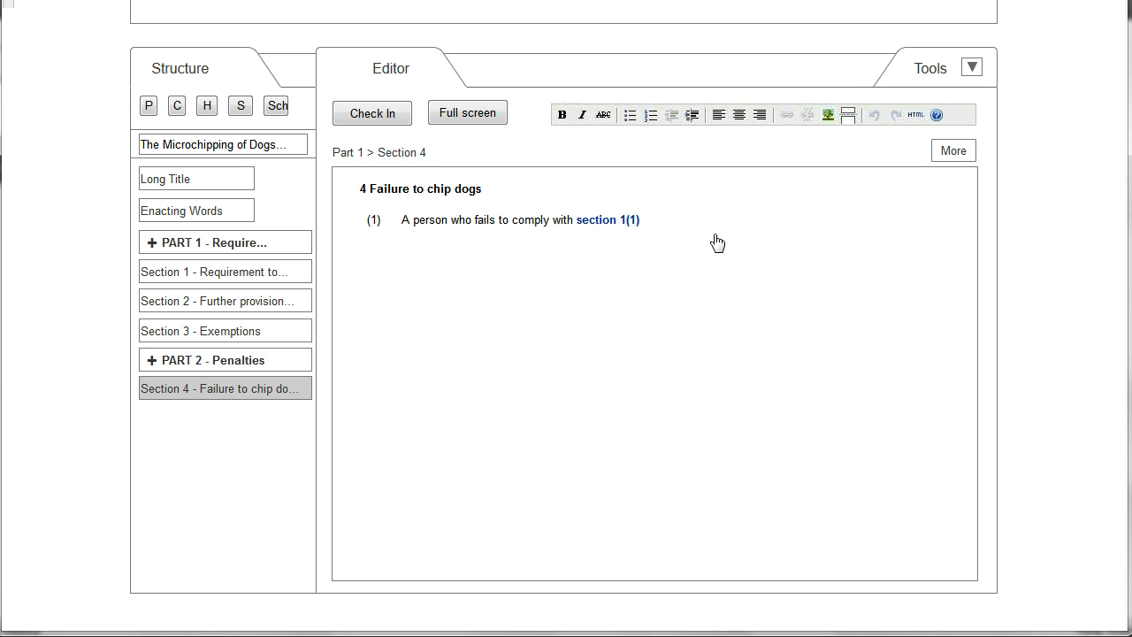
# Complete Section 4(1) with "commits an offence." and begin subsection (2) with "A person who commits an offence under"
pyautogui.click(635, 250)
pyautogui.click(646, 247)
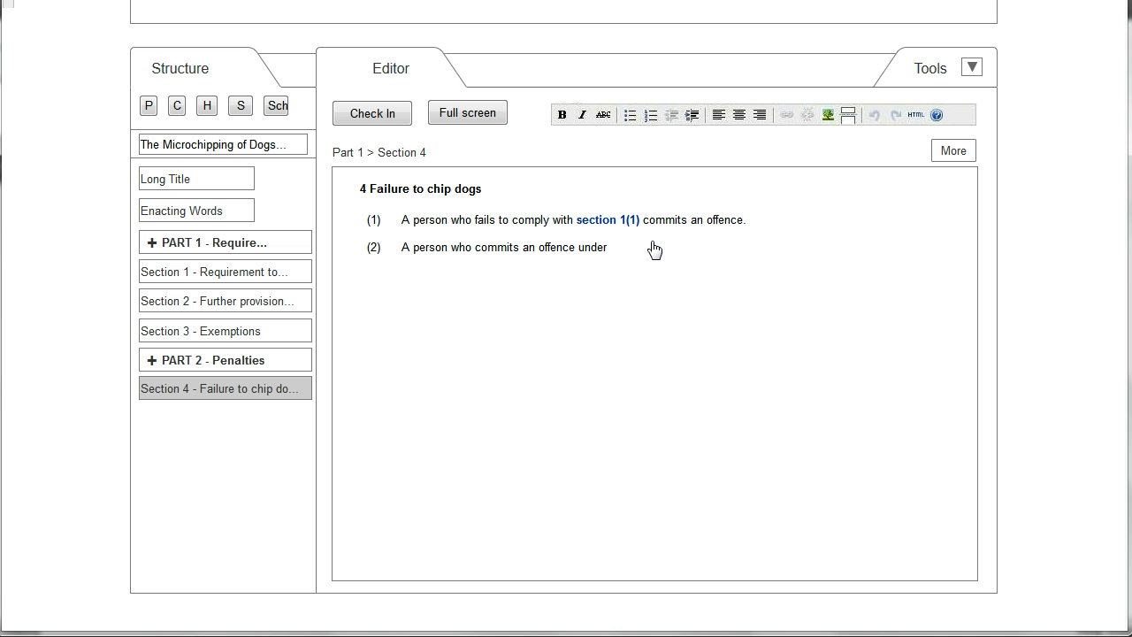
pyautogui.click(667, 227)
pyautogui.click(346, 219)
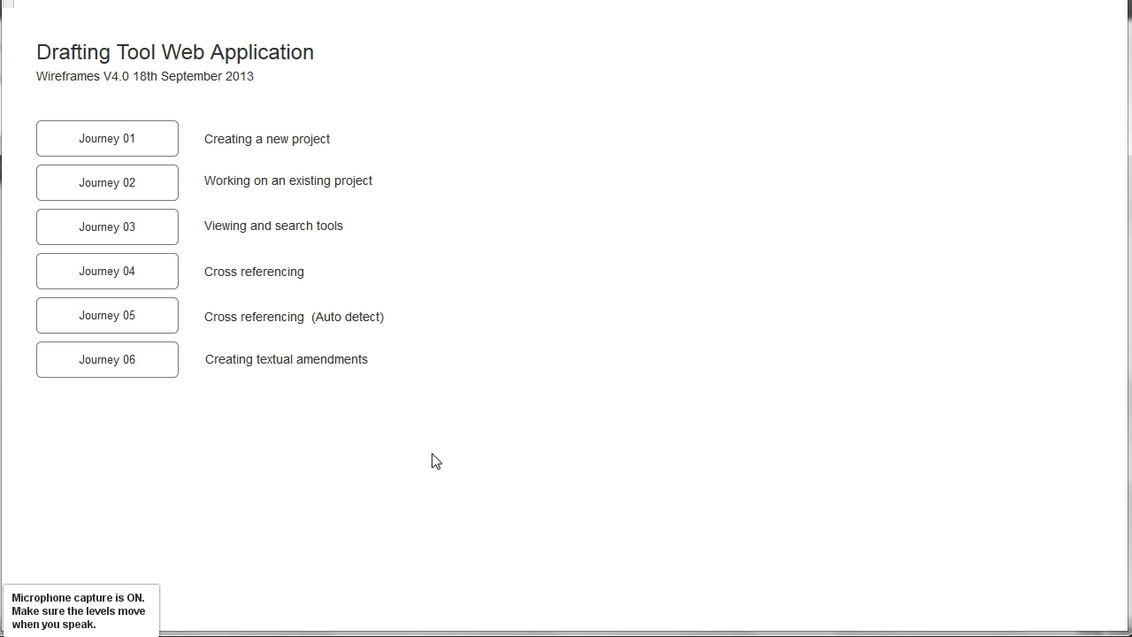
# Open Journey 05, Cross referencing (Auto detect), and write "section 1" in Section 2(1), choosing subsection (1) as the reference
pyautogui.click(94, 314)
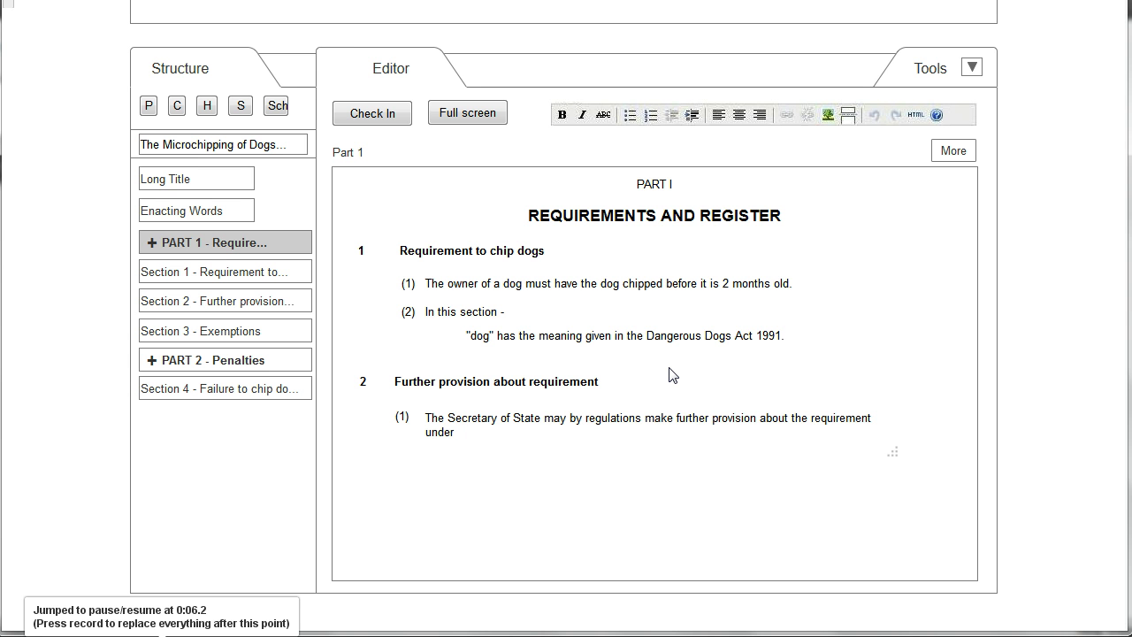
pyautogui.write('section 1')
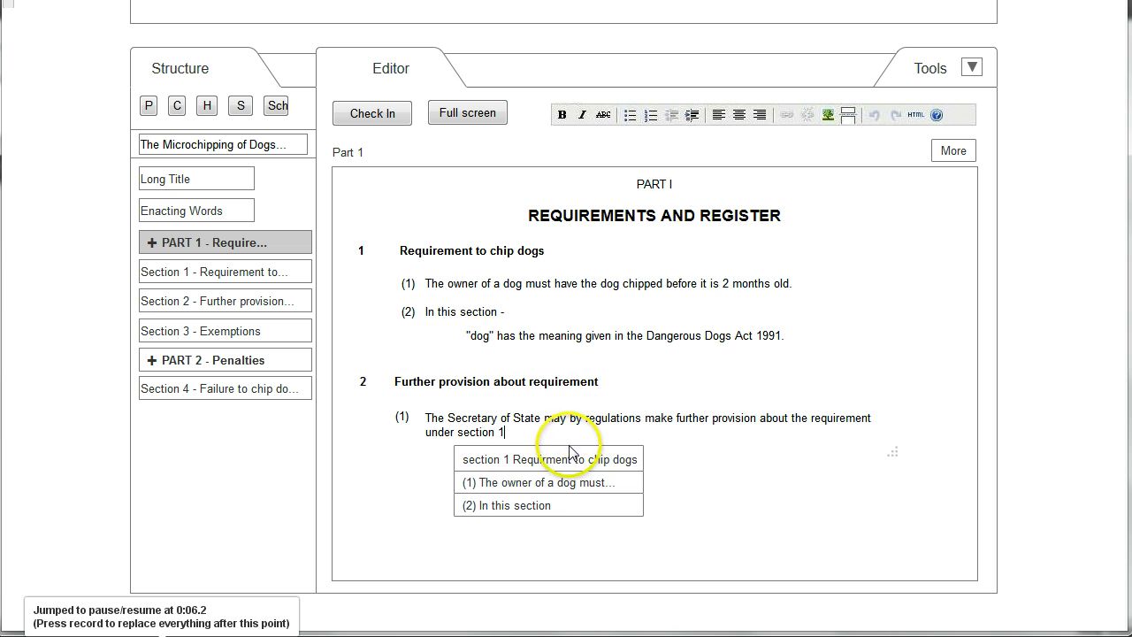
pyautogui.click(553, 484)
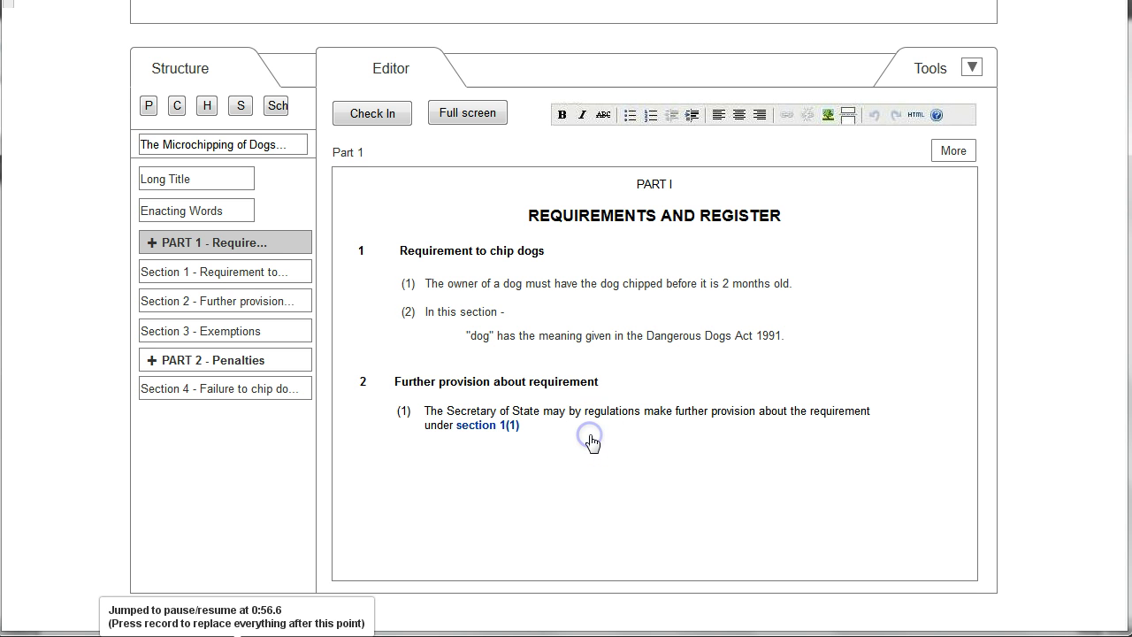
# Add subsection (2) "Regulations under subsection (1)" to Section 2, linking the reference to subsection (1) of this section
pyautogui.write('.')
pyautogui.press('Return')
pyautogui.write('Regulations under')
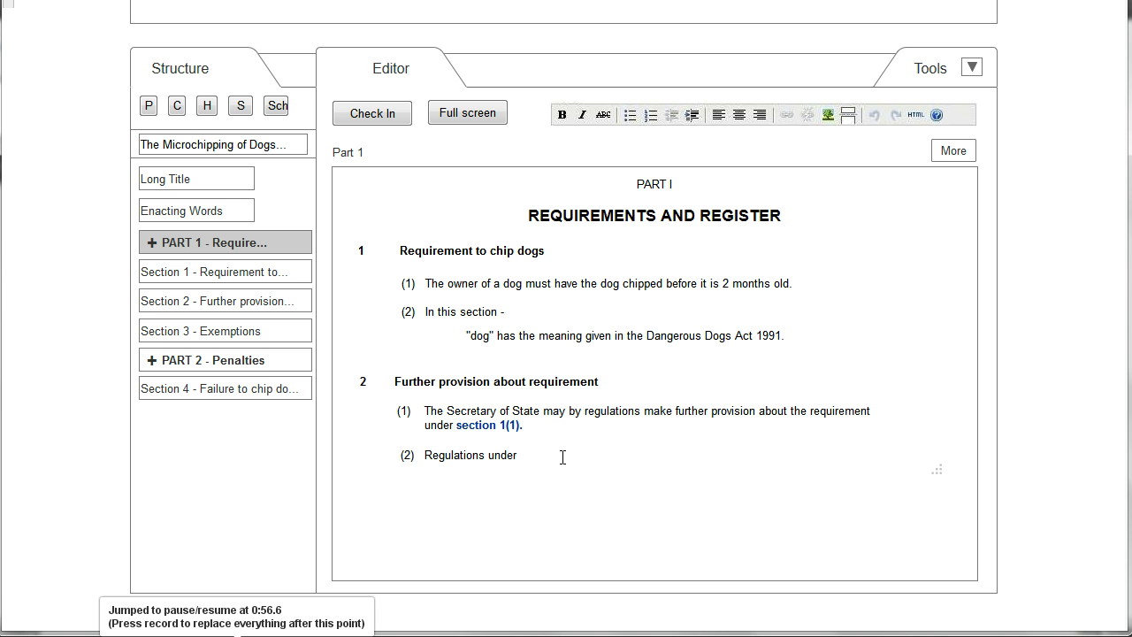
pyautogui.click(562, 457)
pyautogui.write('su')
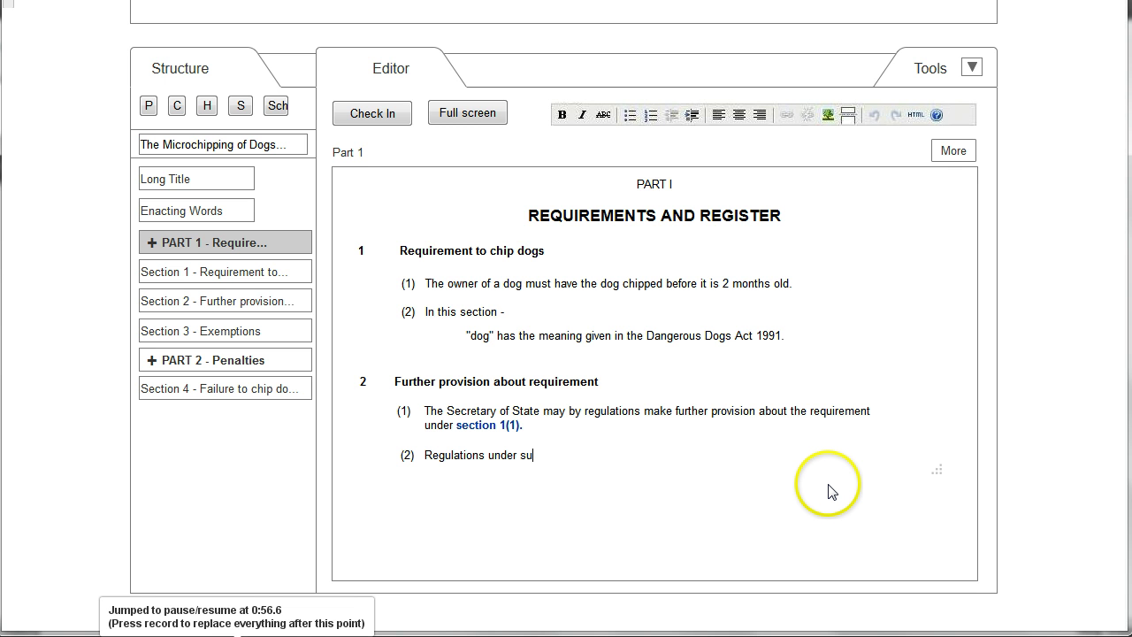
pyautogui.write('bsection (1)')
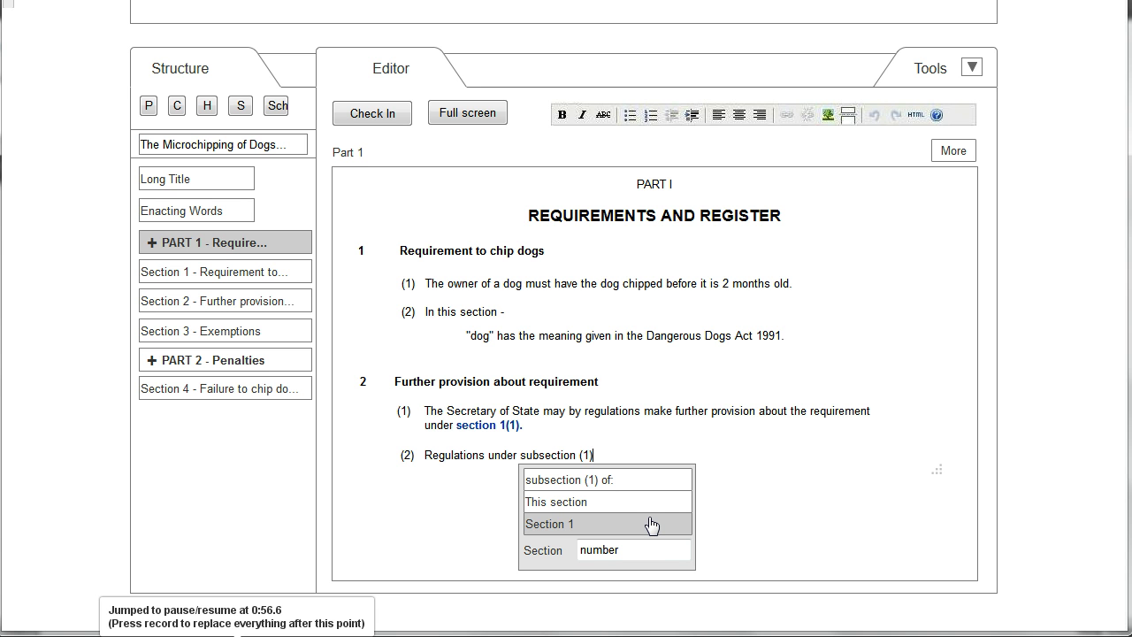
pyautogui.click(630, 549)
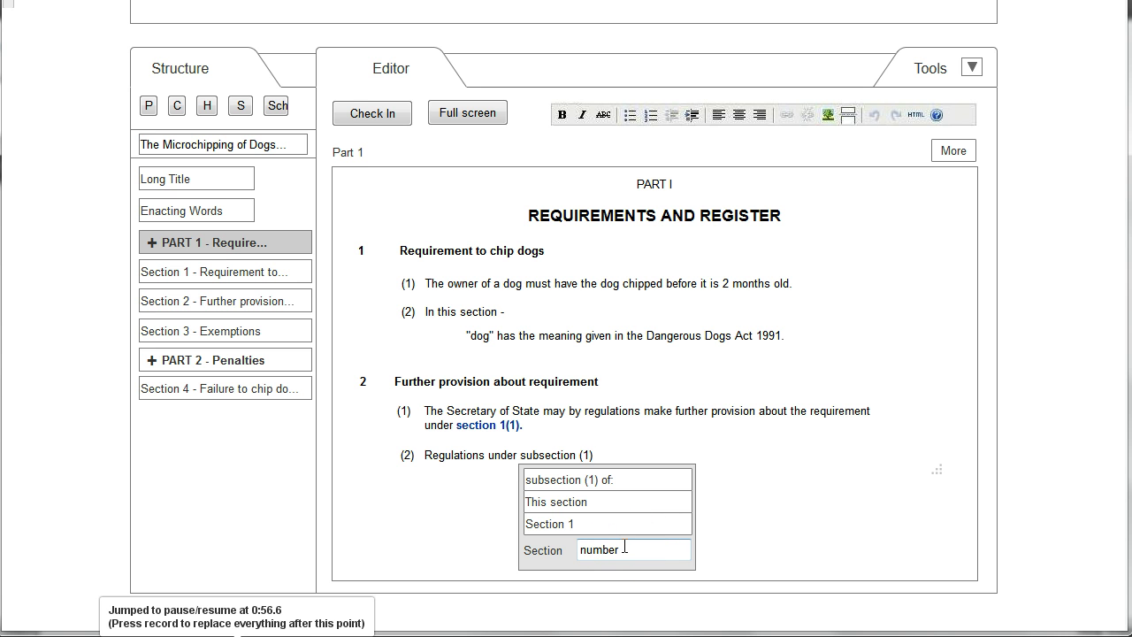
pyautogui.click(623, 546)
pyautogui.click(567, 503)
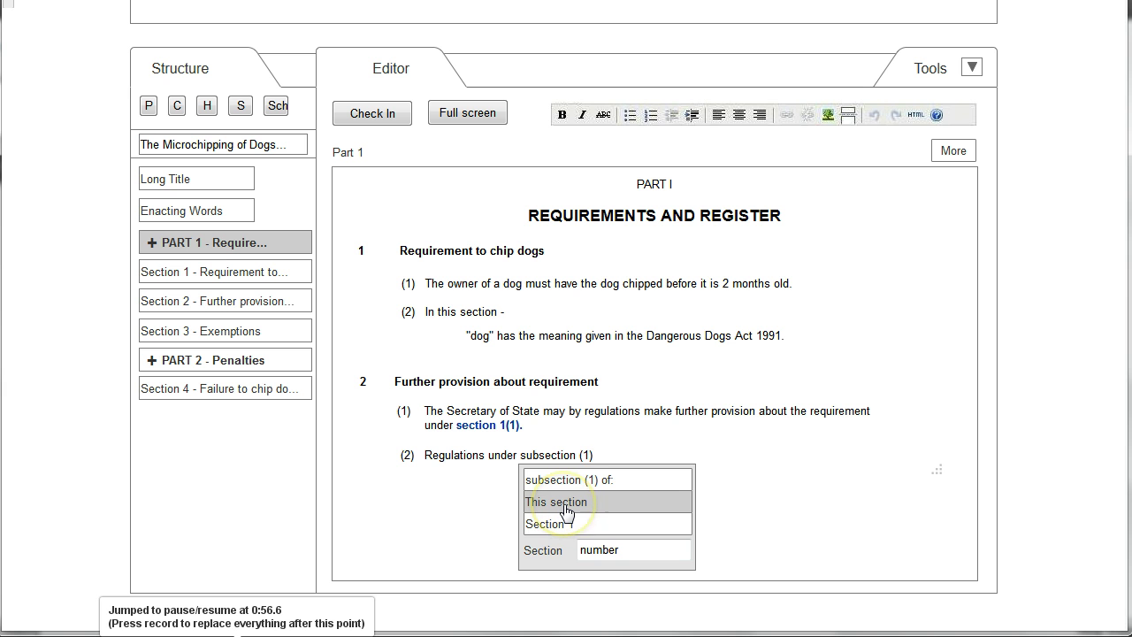
pyautogui.click(567, 512)
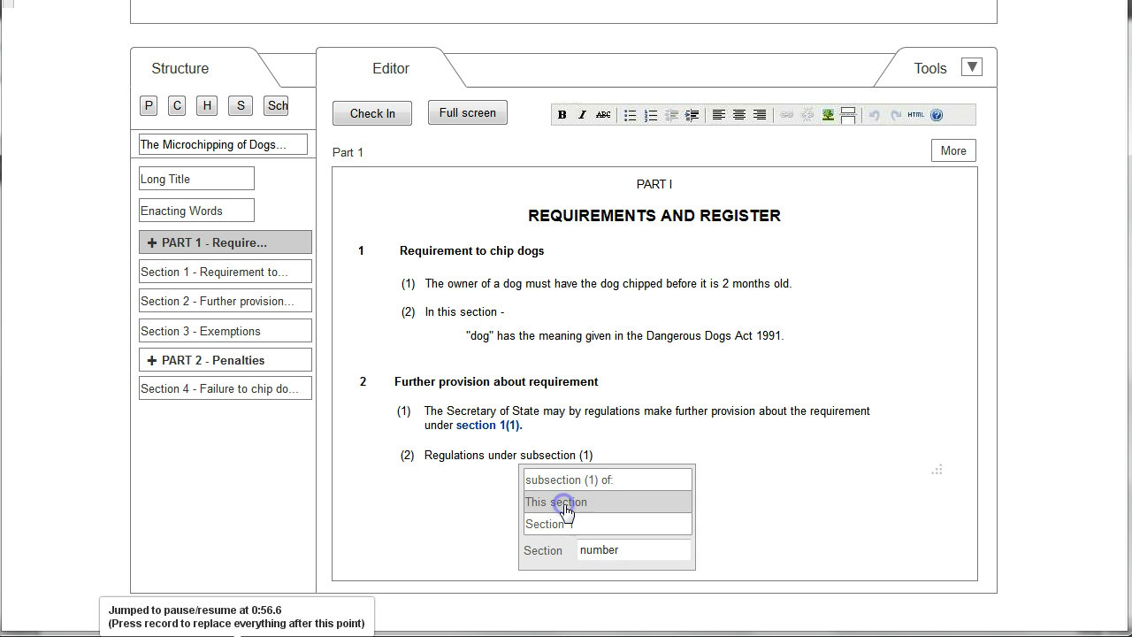
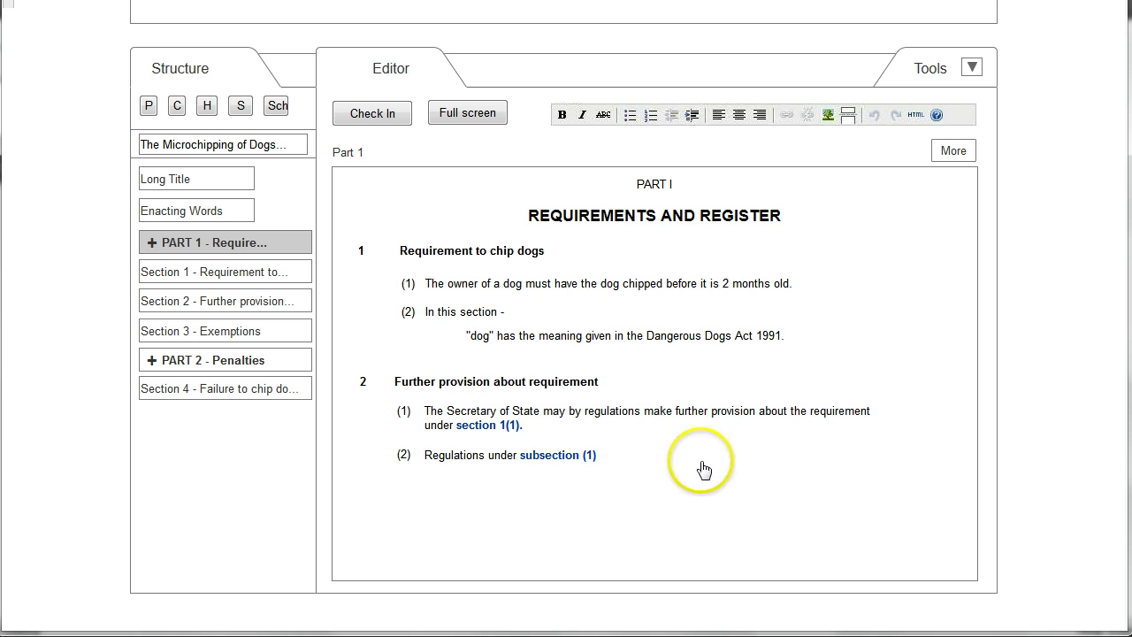
# Continue Section 2(2) with "may, in particular, make provision about the meaning of "owner"" and make the definition in Section 1 read ""dog" includes any dog to which"
pyautogui.click(702, 466)
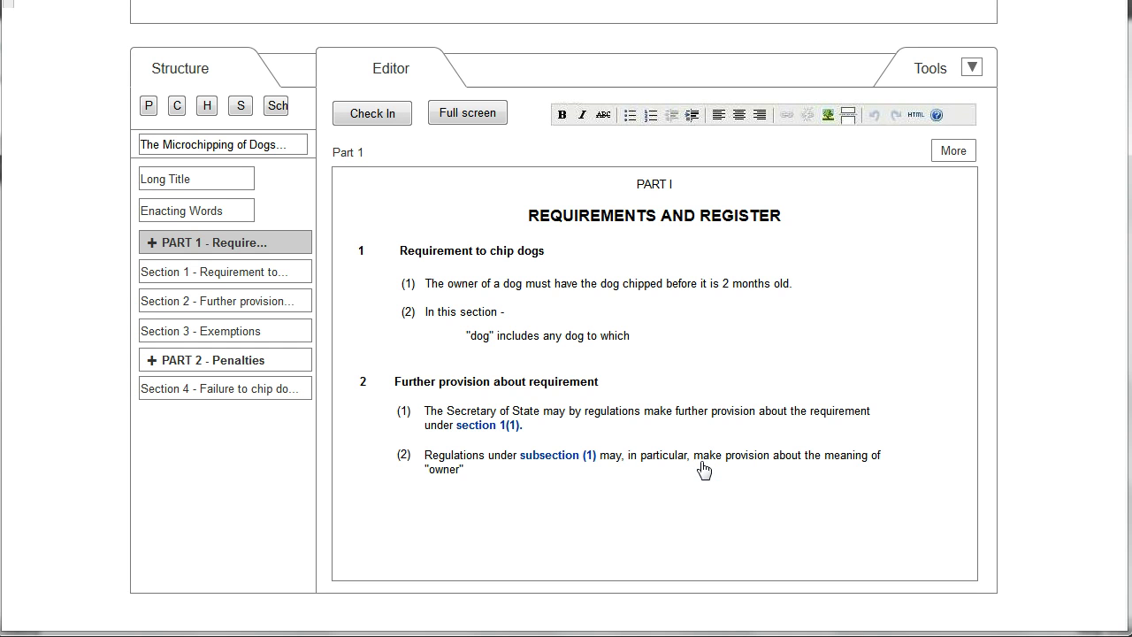
pyautogui.click(687, 373)
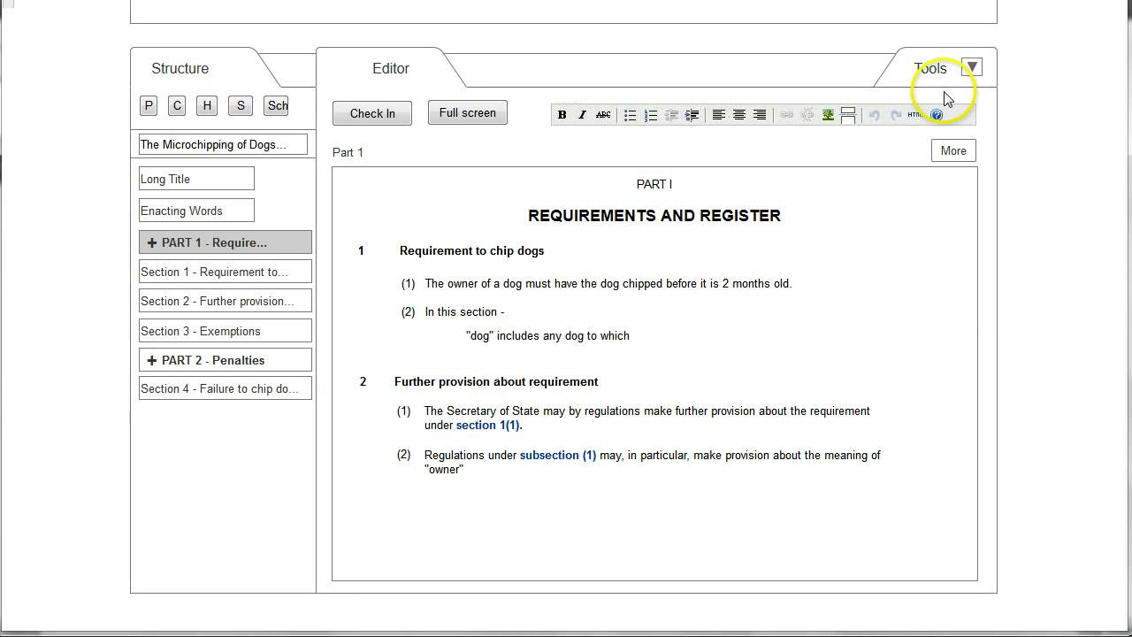
# With the Legislation.gov.uk search tool shown, enter 1991/65/section/1 in the "dog" definition and create the cross reference to that section
pyautogui.click(970, 69)
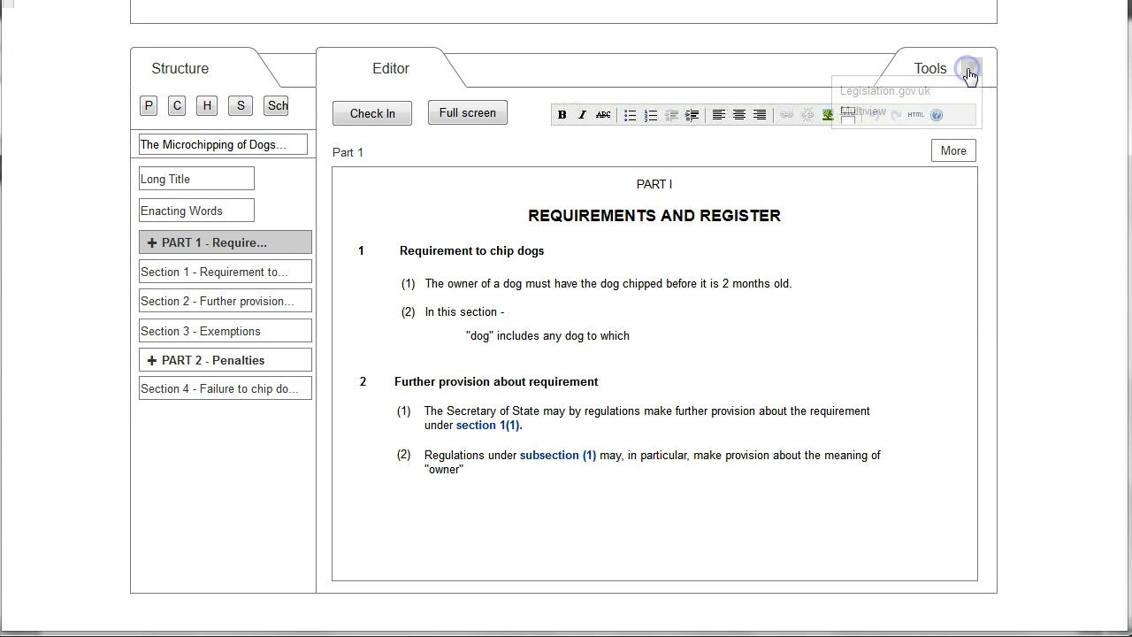
pyautogui.click(903, 96)
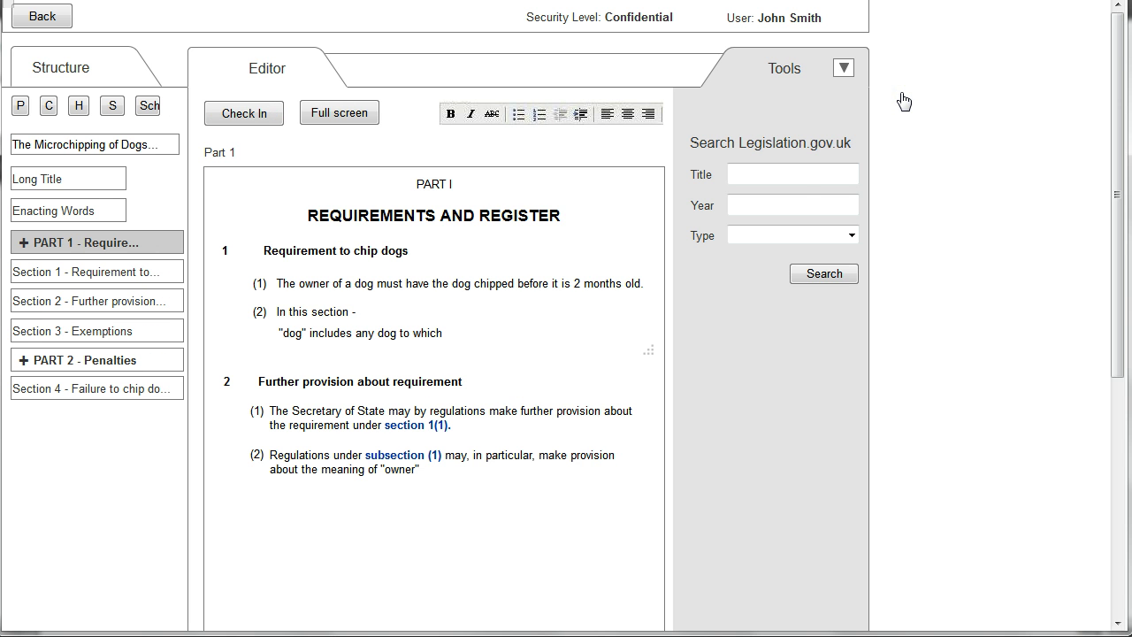
pyautogui.click(463, 334)
pyautogui.write('1991/65/section/1')
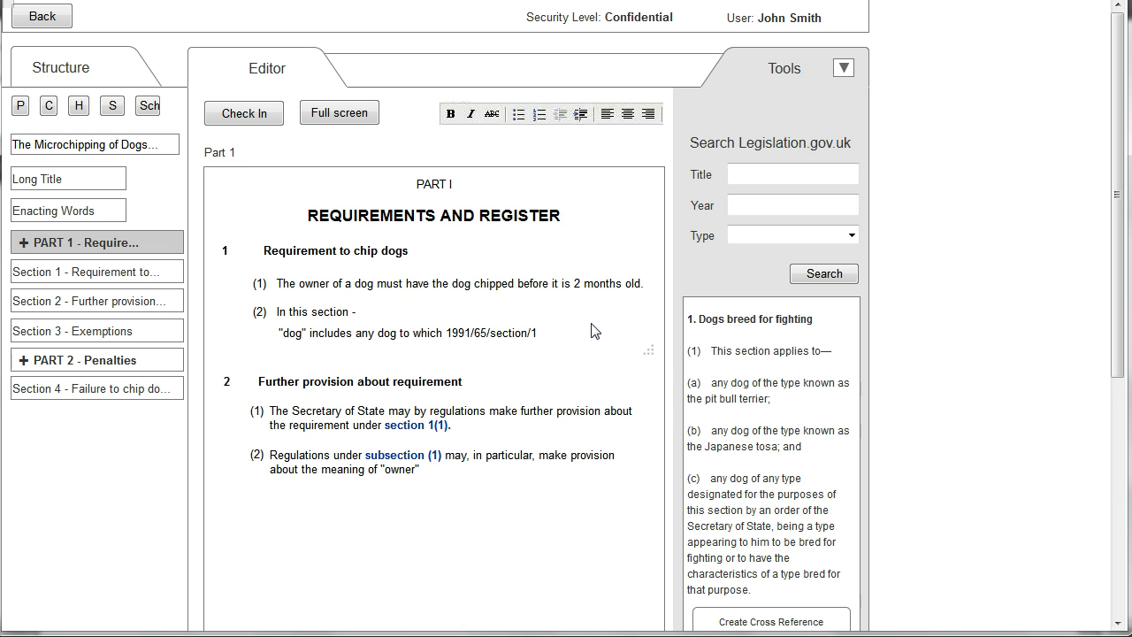
pyautogui.click(771, 622)
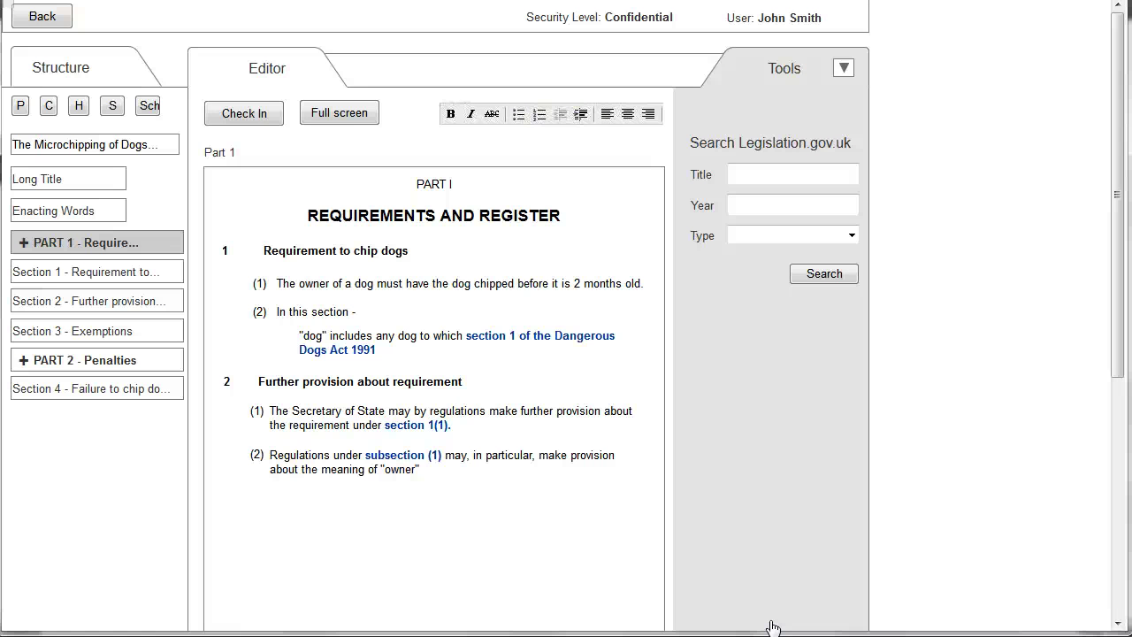
pyautogui.click(463, 476)
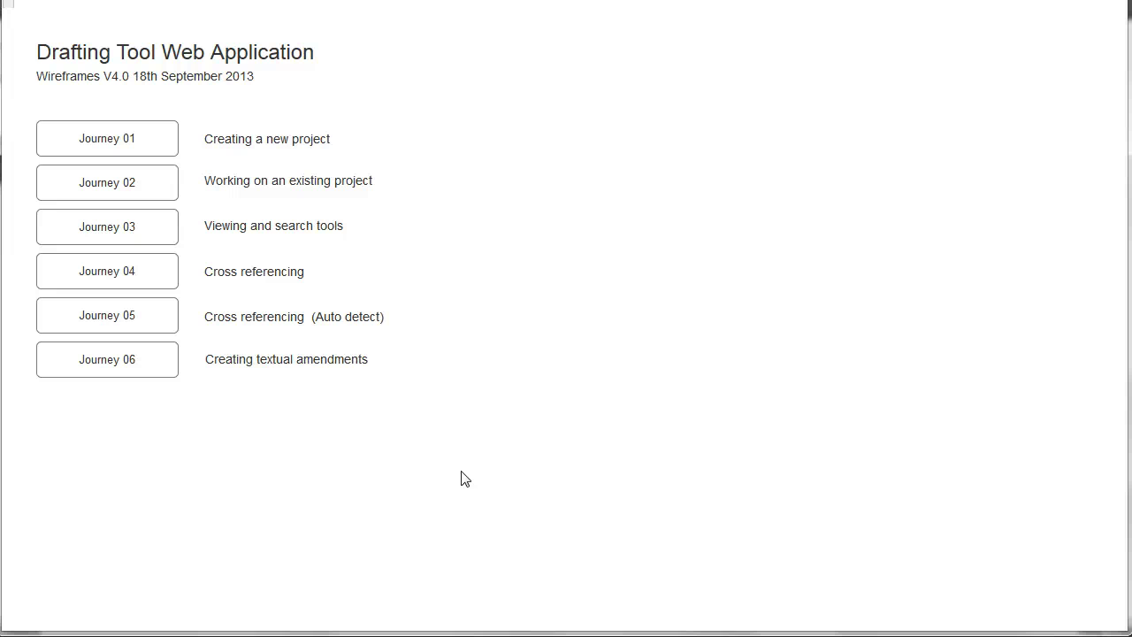
# Open Section 5, Amendment of Dangerous Dogs Act 1991, in Journey 06 and start creating a textual amendment
pyautogui.click(125, 366)
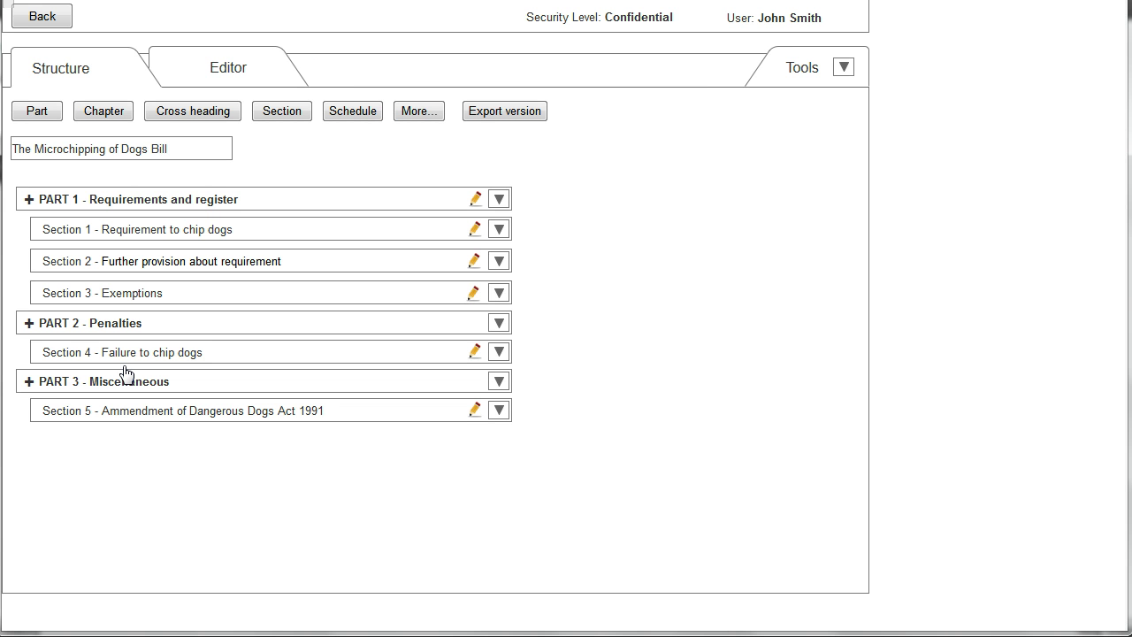
pyautogui.click(122, 416)
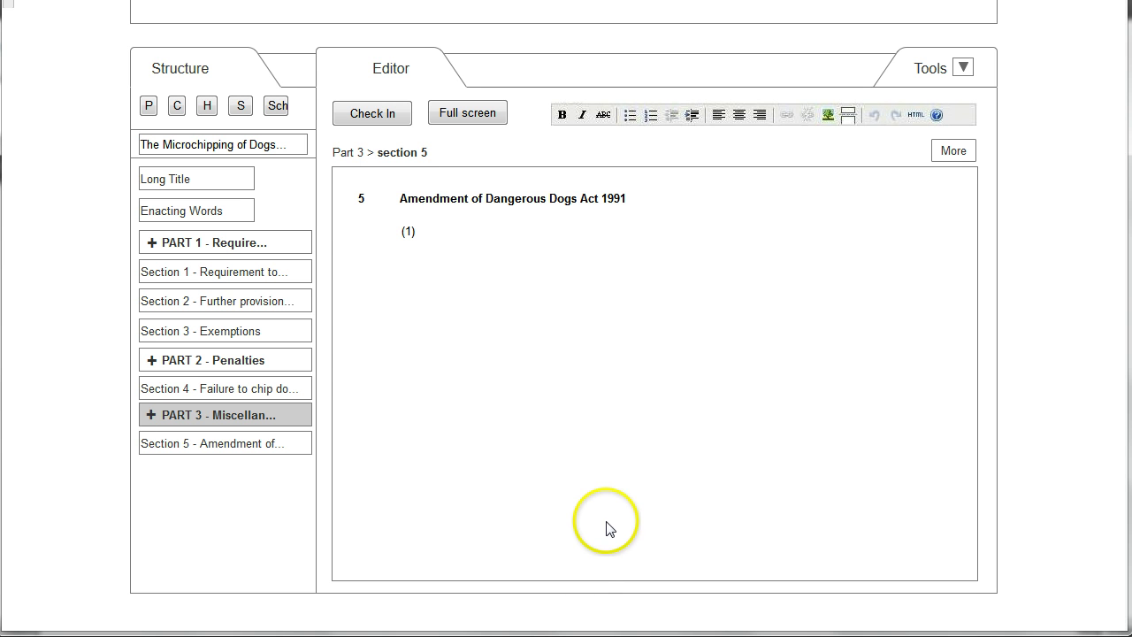
pyautogui.click(964, 71)
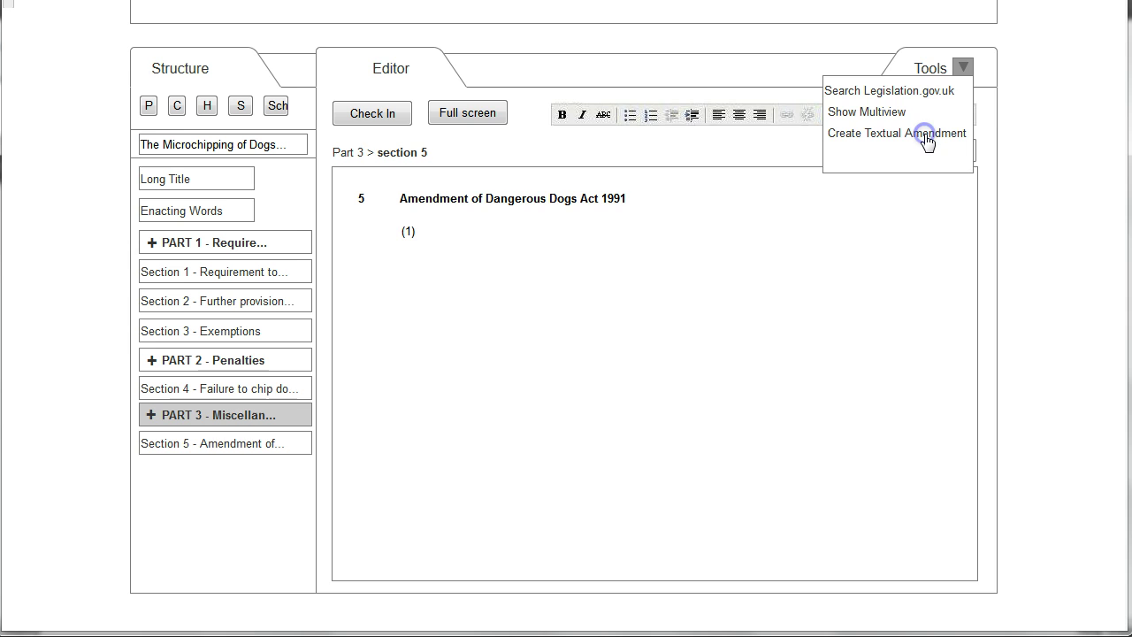
pyautogui.click(927, 135)
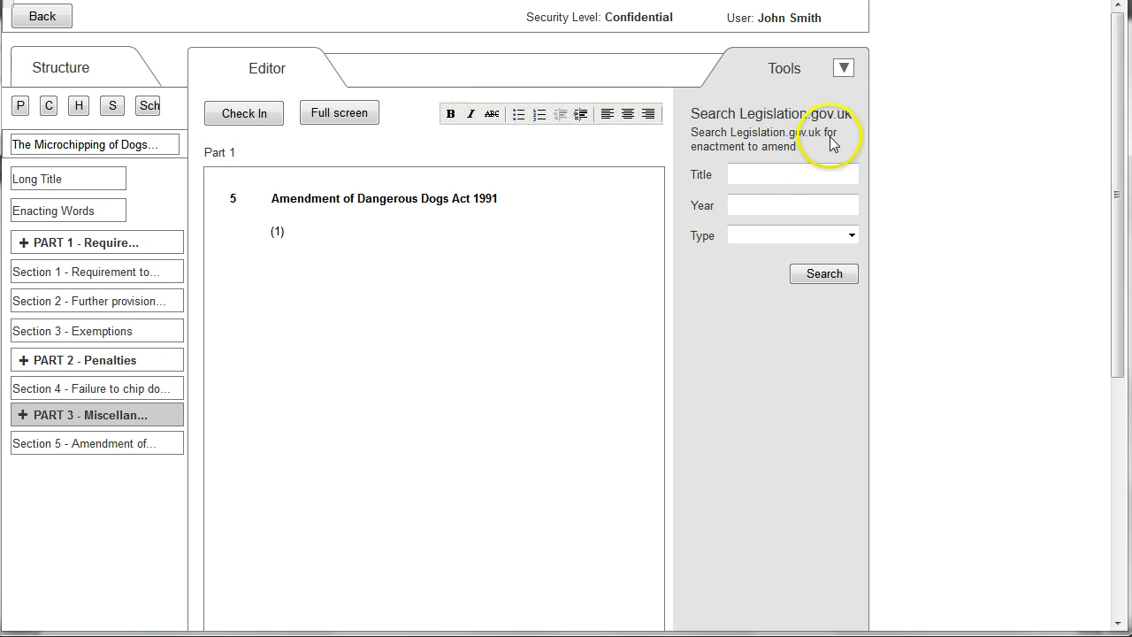
# Search Legislation.gov.uk for the title "dangerous dogs" to find the enactment to amend
pyautogui.click(798, 170)
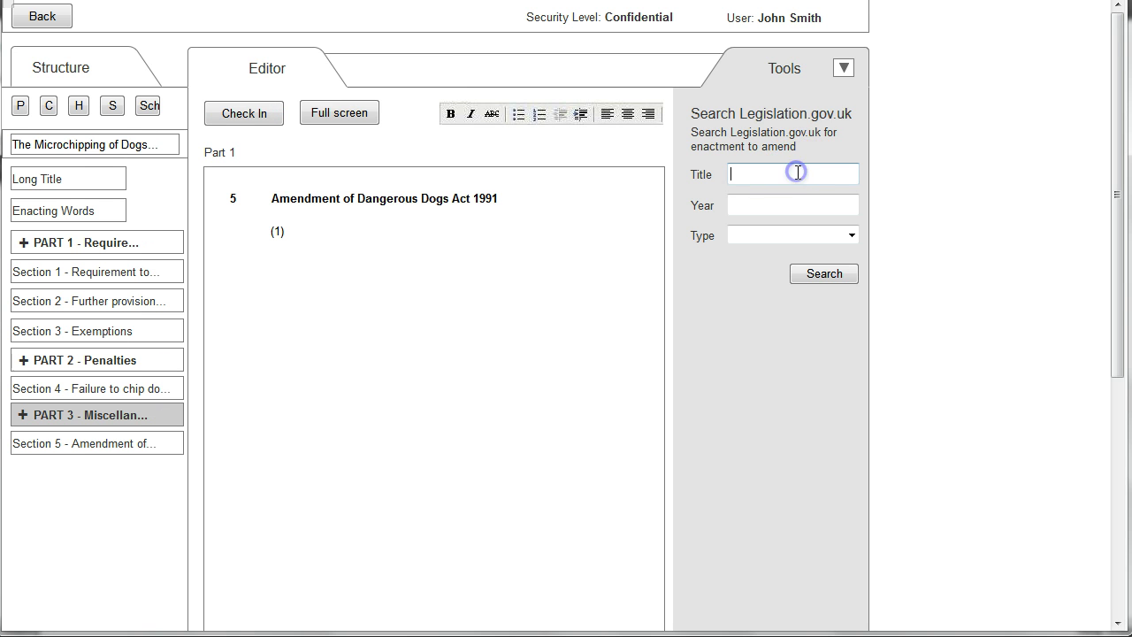
pyautogui.write('dangerous dog')
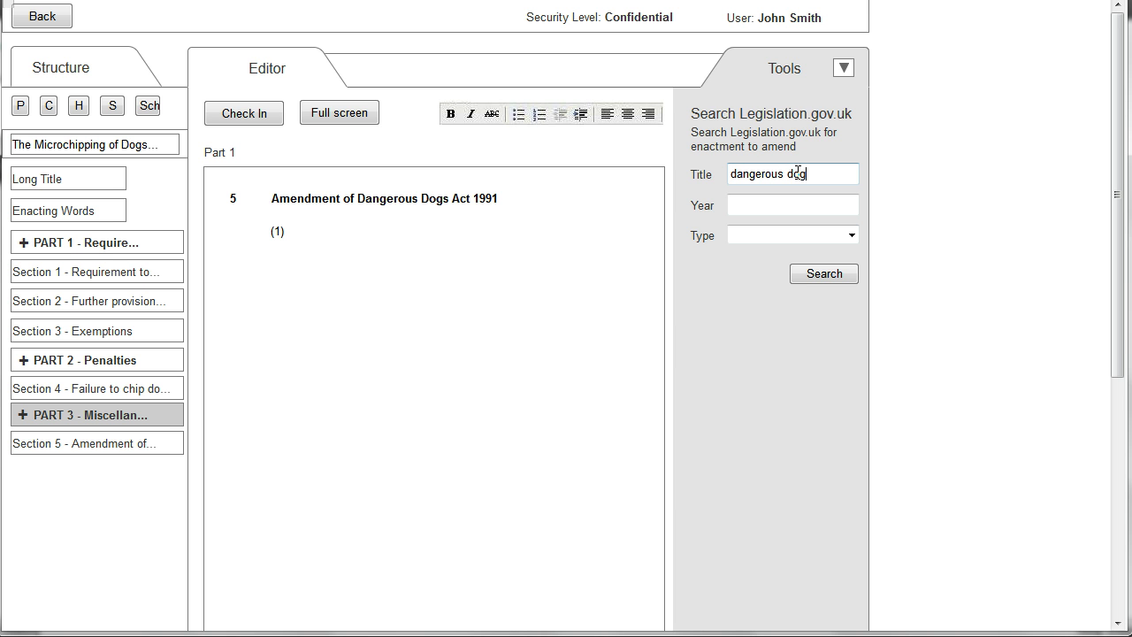
pyautogui.write('s')
pyautogui.click(852, 235)
pyautogui.click(825, 273)
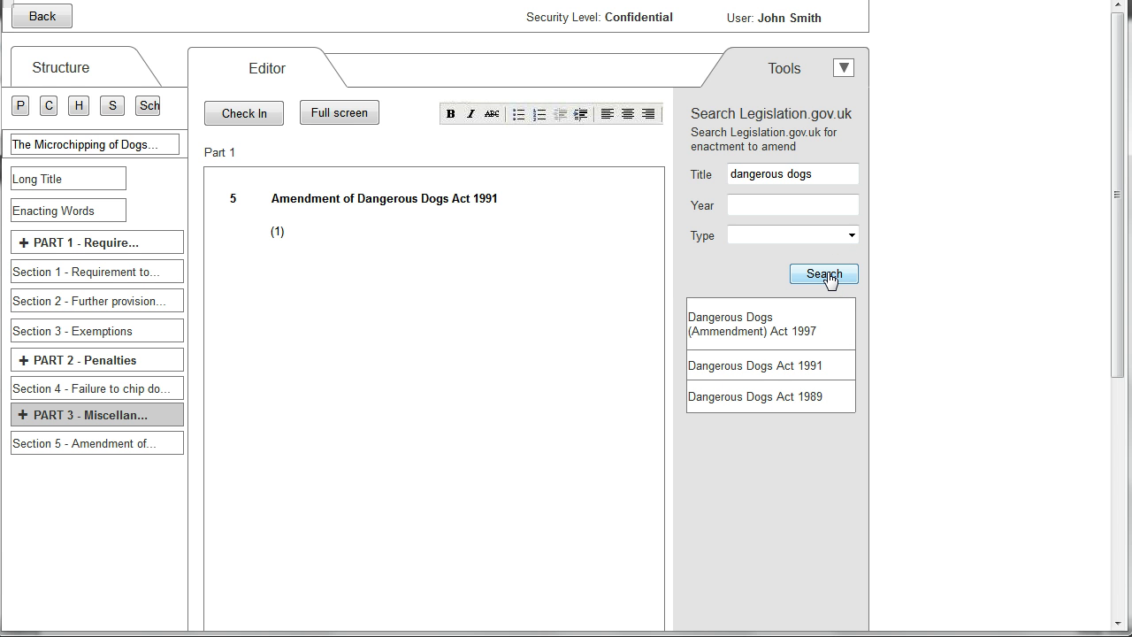
# Choose section 6, Dogs owned by young persons, of the Dangerous Dogs Act 1991 as the section to amend
pyautogui.click(763, 366)
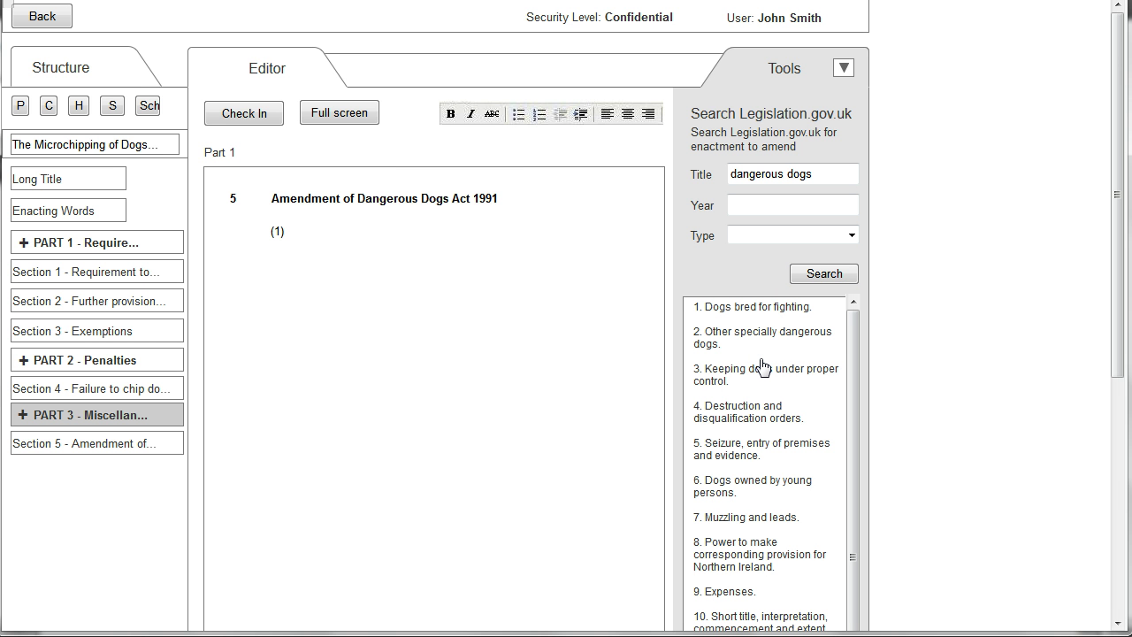
pyautogui.click(731, 481)
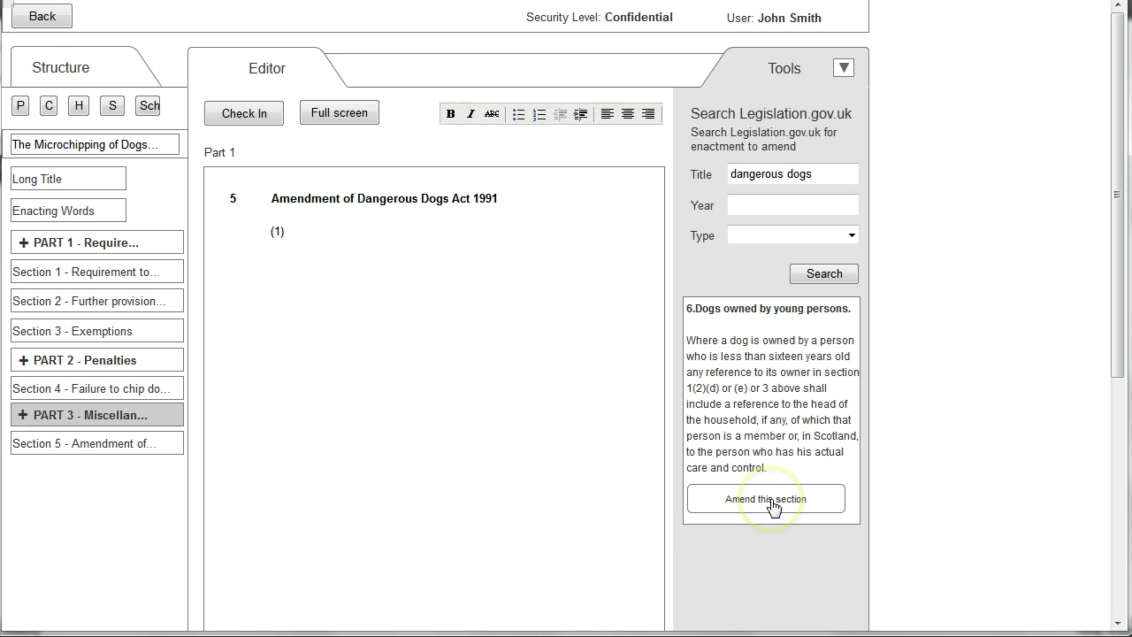
pyautogui.click(773, 501)
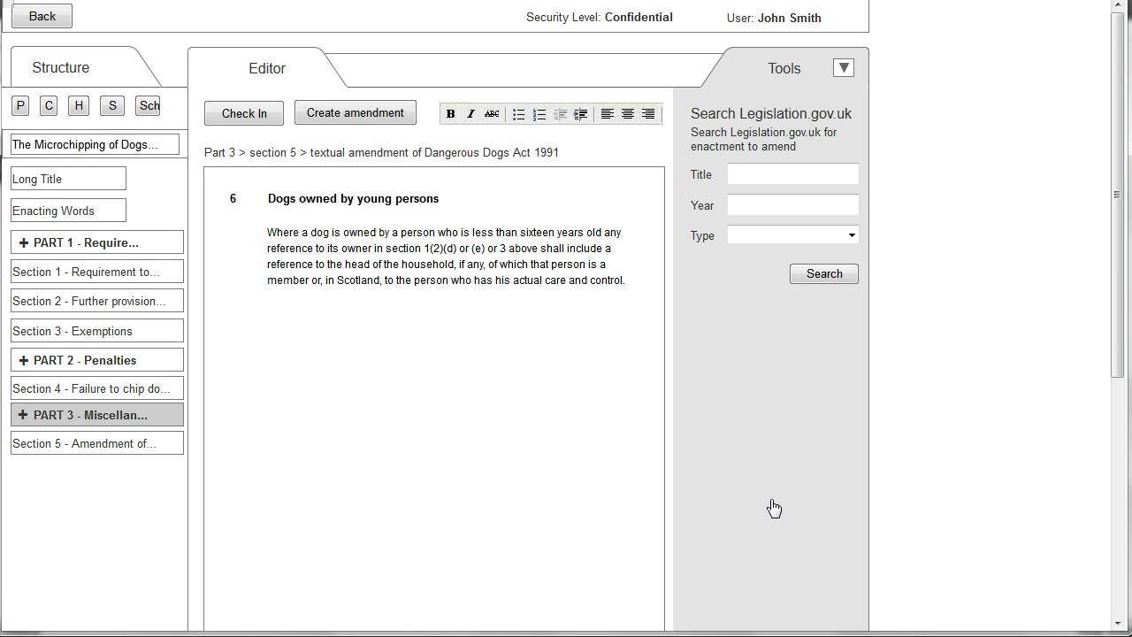
# Replace "sixteen" with "eighteen", strike out "or, in Scotland, to the person who has his actual care and control", and create the amendment
pyautogui.click(455, 542)
pyautogui.moveTo(455, 522)
pyautogui.mouseDown()
pyautogui.moveTo(447, 495)
pyautogui.moveTo(477, 437)
pyautogui.moveTo(464, 392)
pyautogui.mouseUp()
pyautogui.click(479, 292)
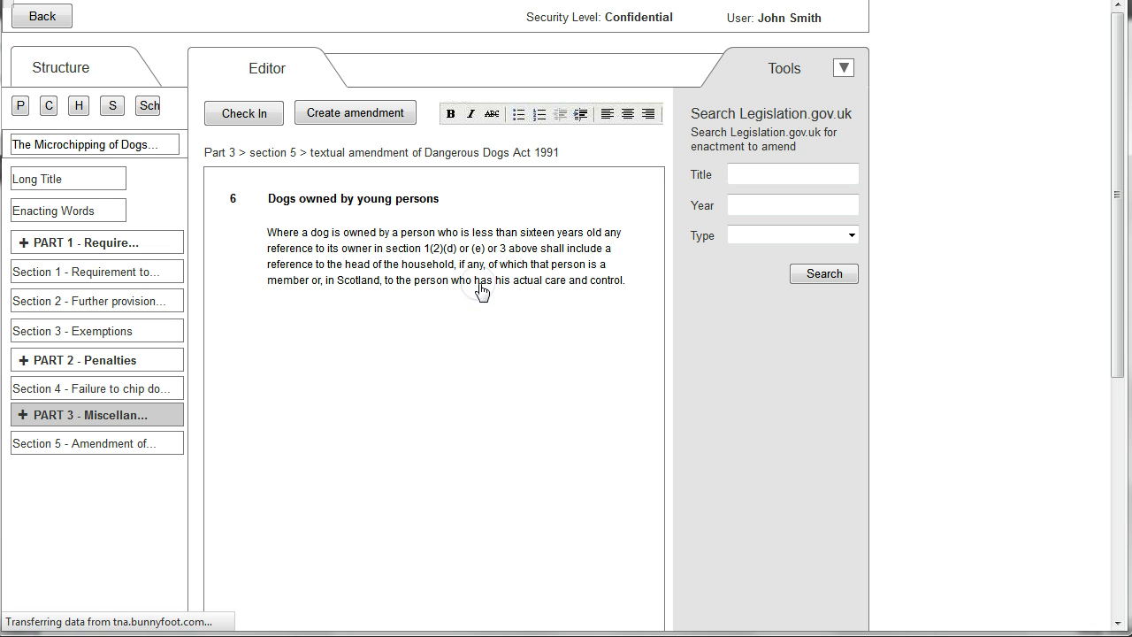
pyautogui.click(495, 321)
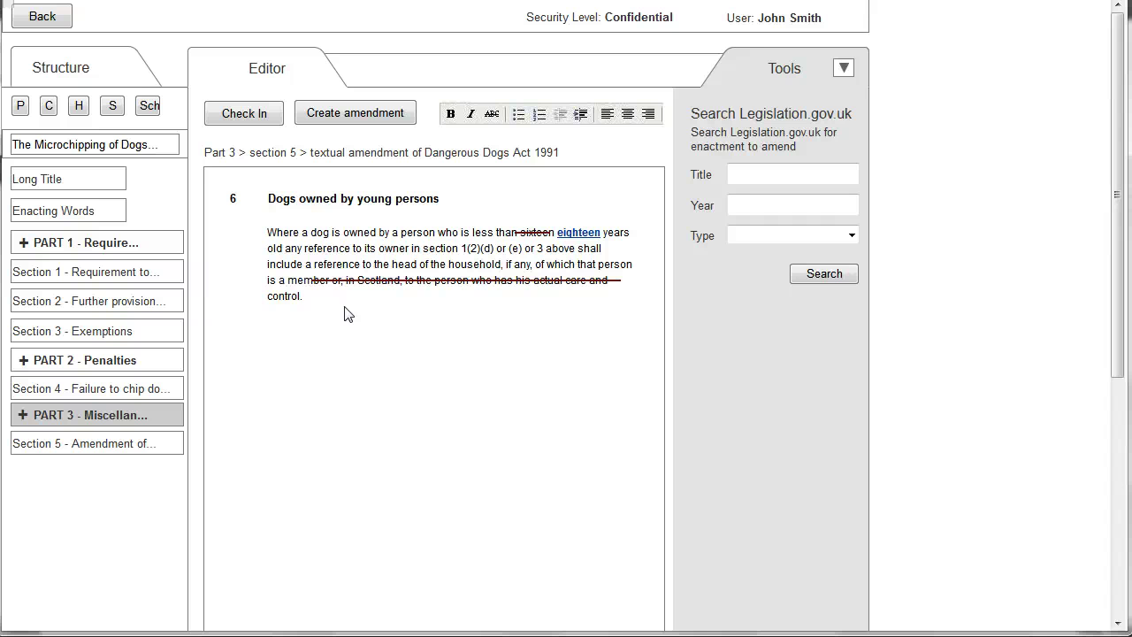
pyautogui.click(355, 115)
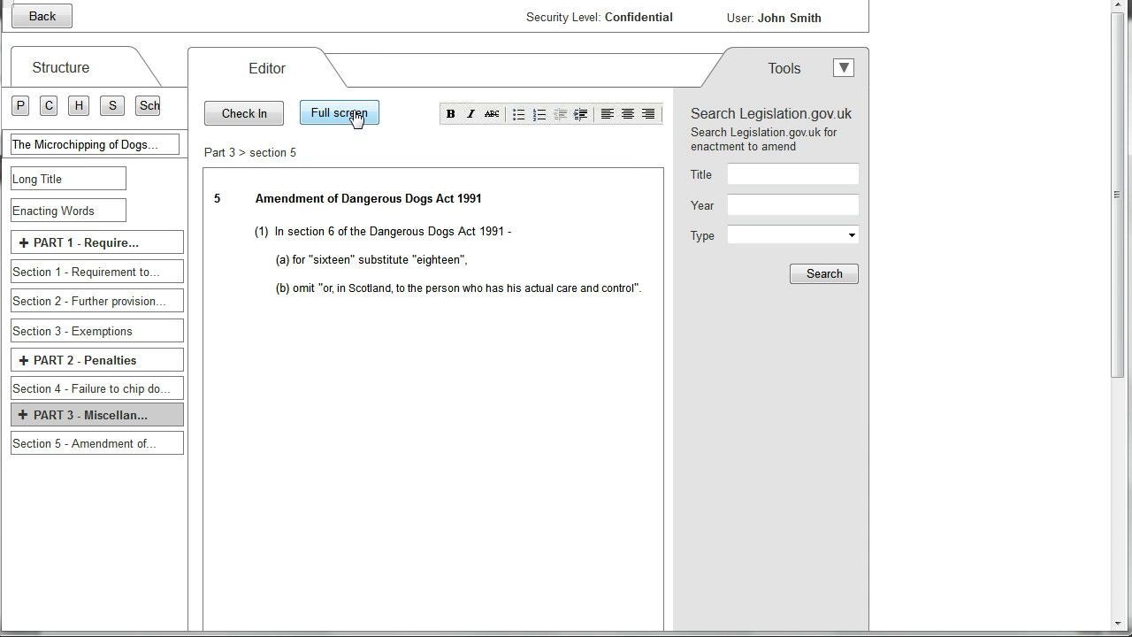